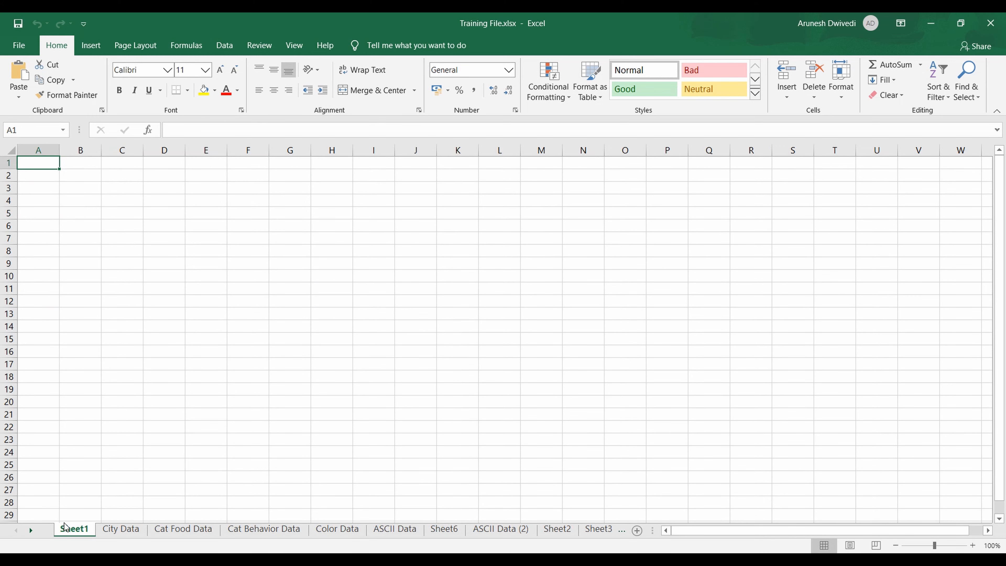
Copy all the data on the City Data sheet and paste it into Sheet1 starting at cell A1.
click(121, 529)
key(ctrl+a)
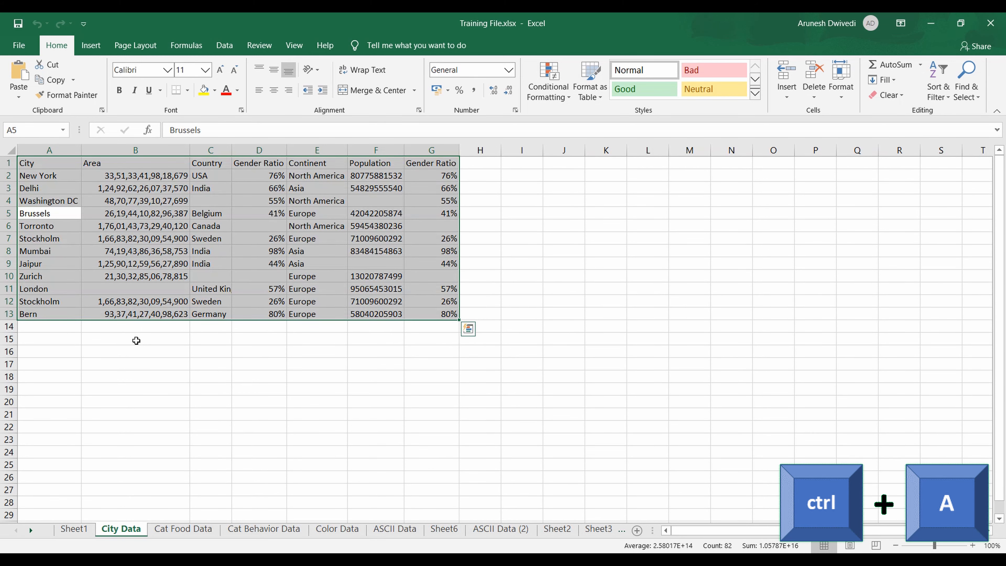
key(ctrl+c)
key(ctrl+Page_Up)
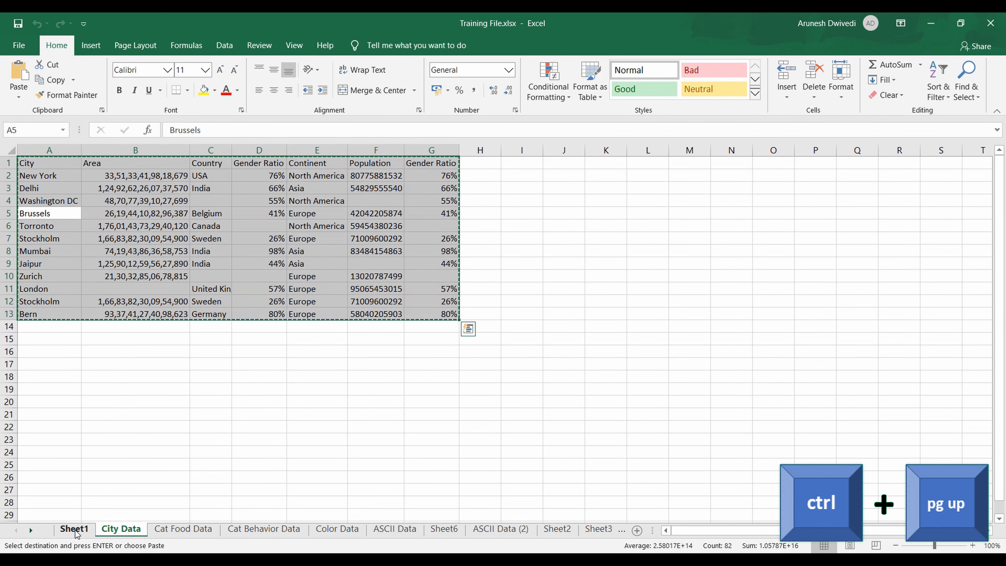
key(ctrl+v)
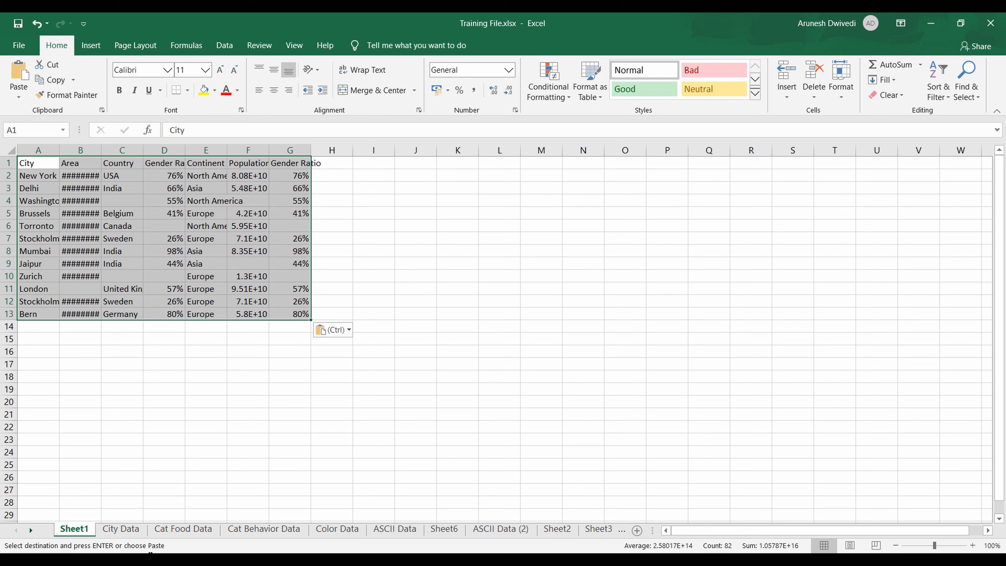
Rename Sheet1 as "Copy of City Data".
double_click(73, 531)
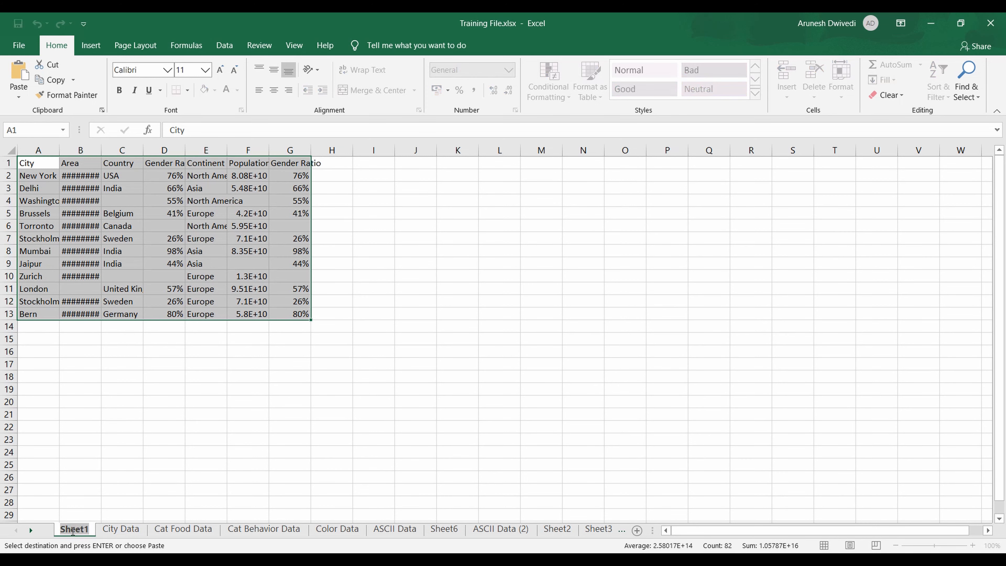
text(Copy)
text( p)
text(f )
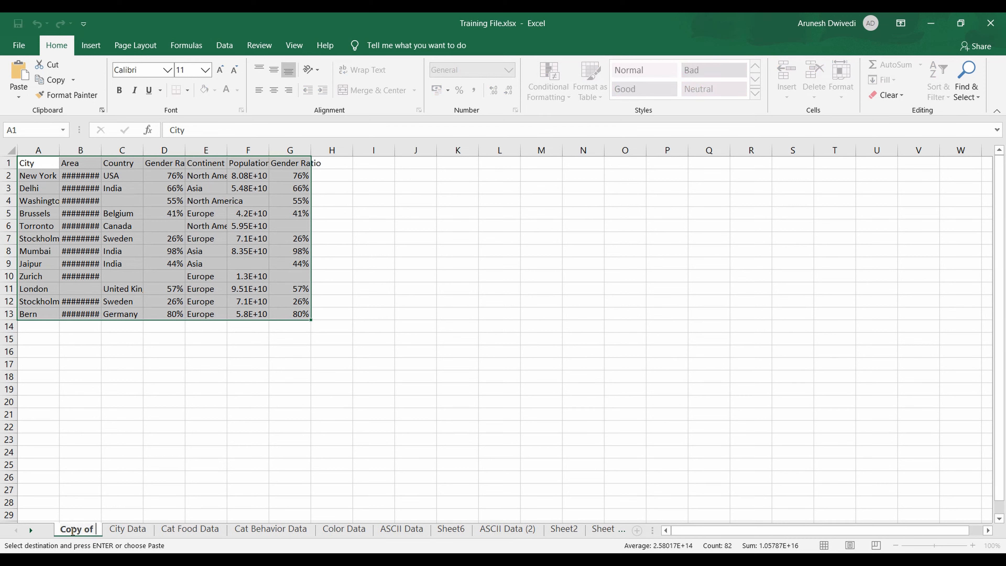
text(City Data)
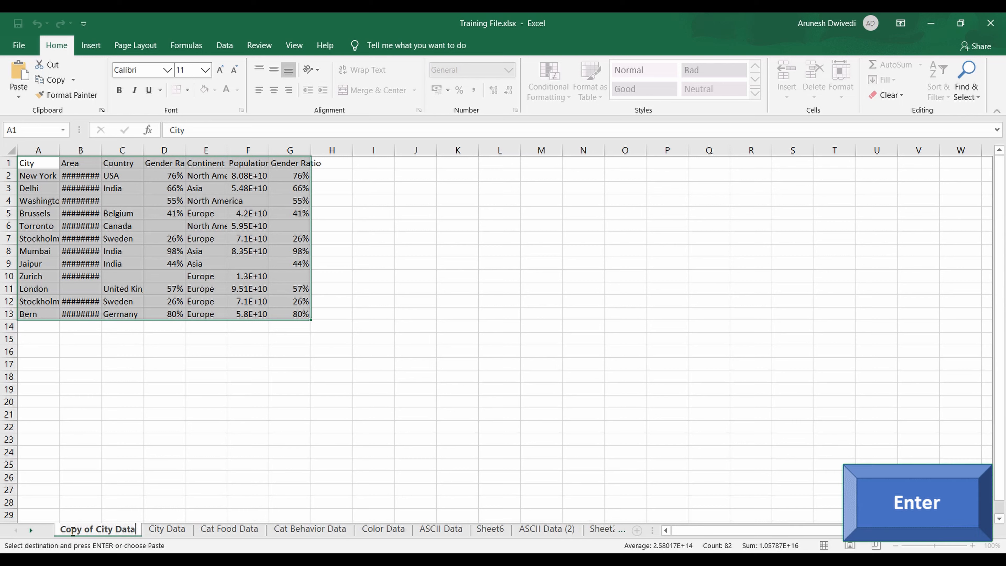
key(Return)
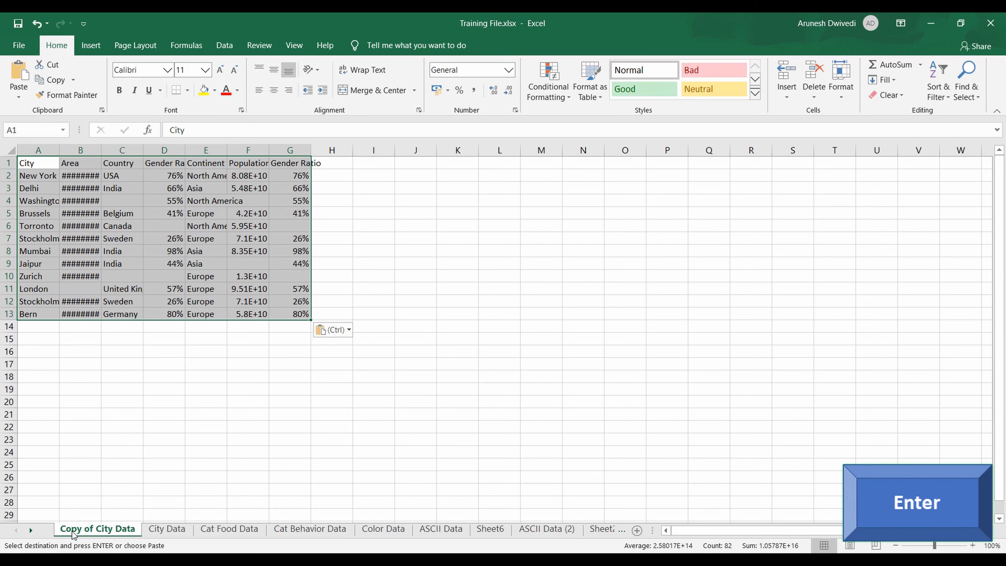
Duplicate the City Data sheet twice, placing one copy right after Cat Behavior Data and another right after Cat Food Data.
click(168, 529)
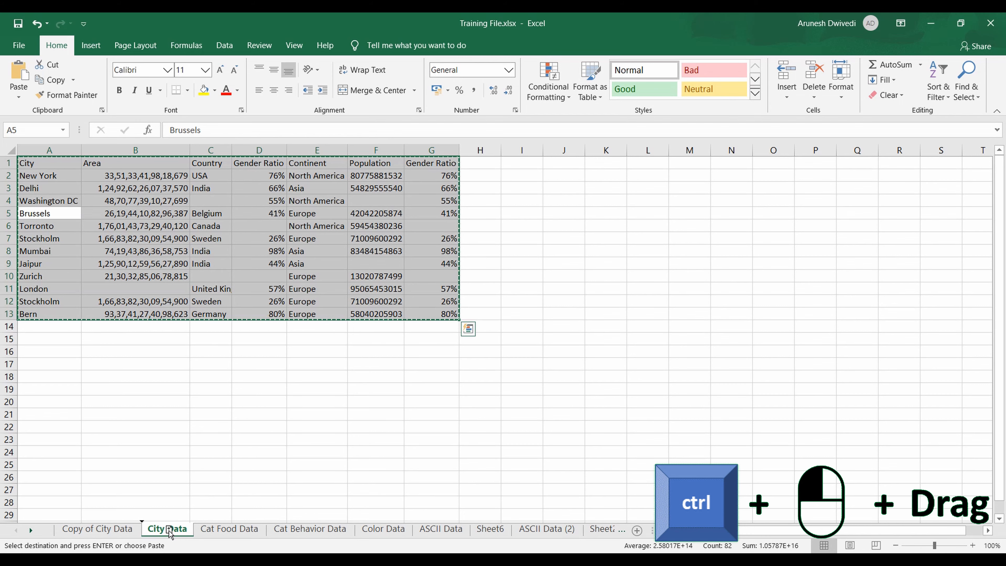
drag(170, 534, 255, 528)
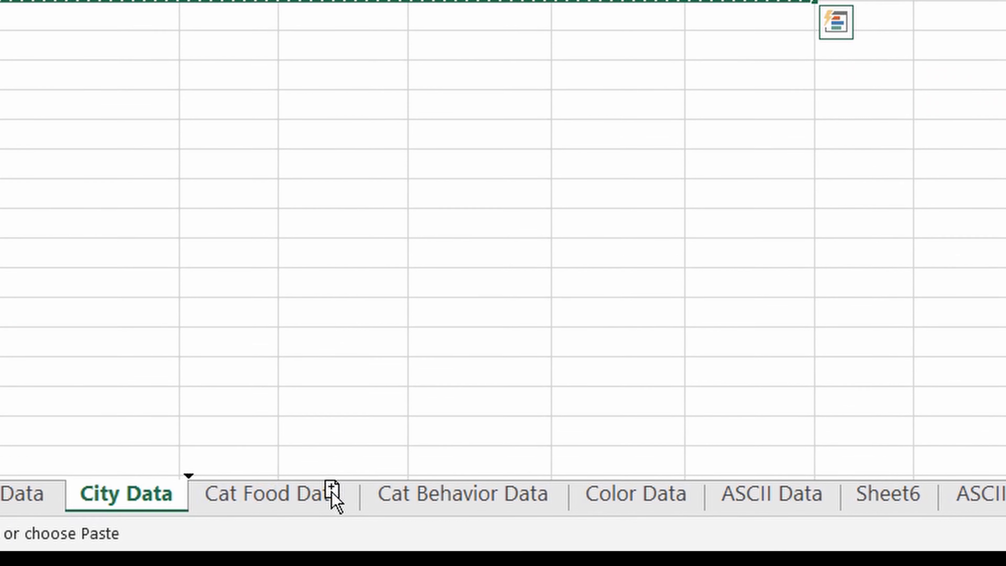
drag(332, 494, 579, 493)
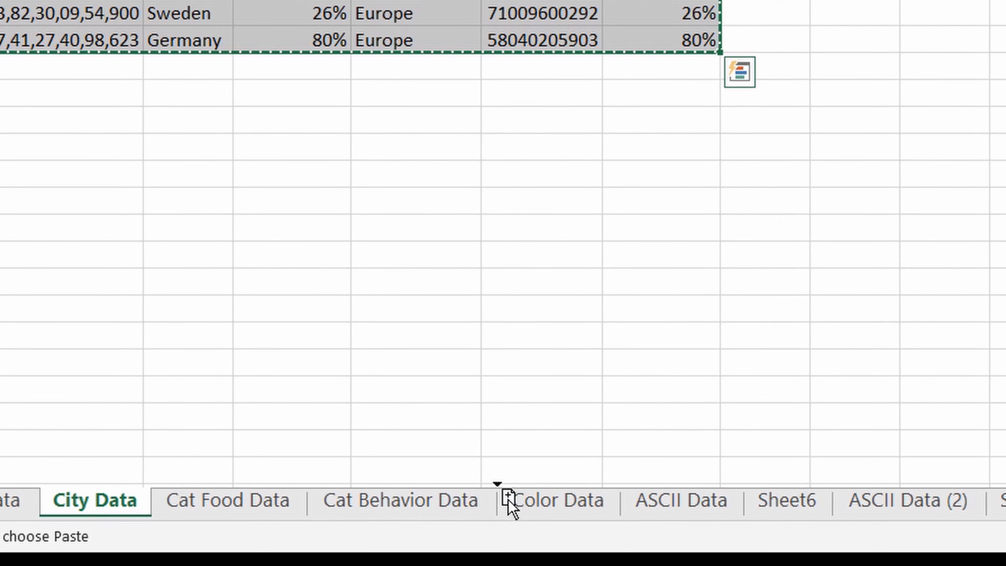
drag(507, 500, 490, 502)
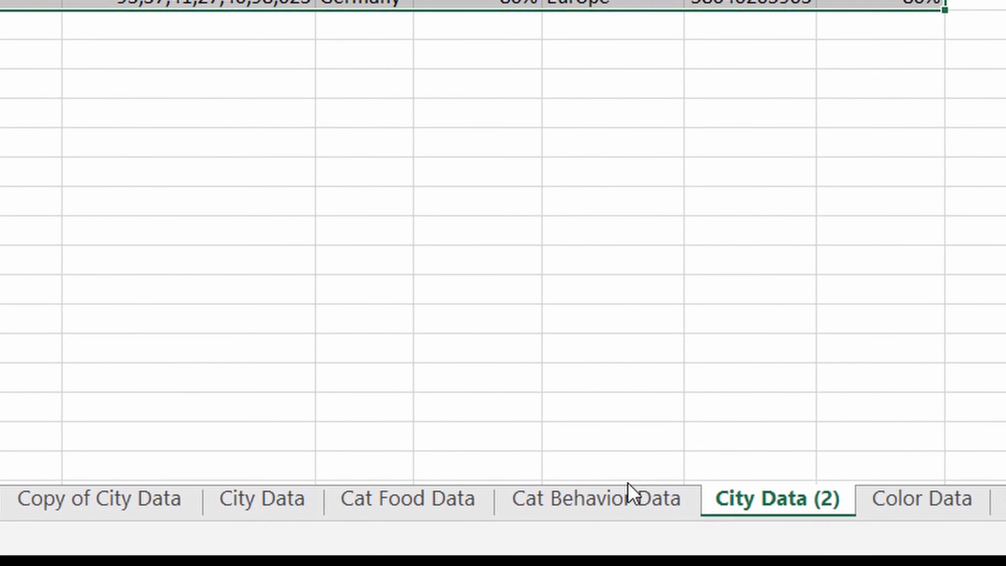
click(289, 511)
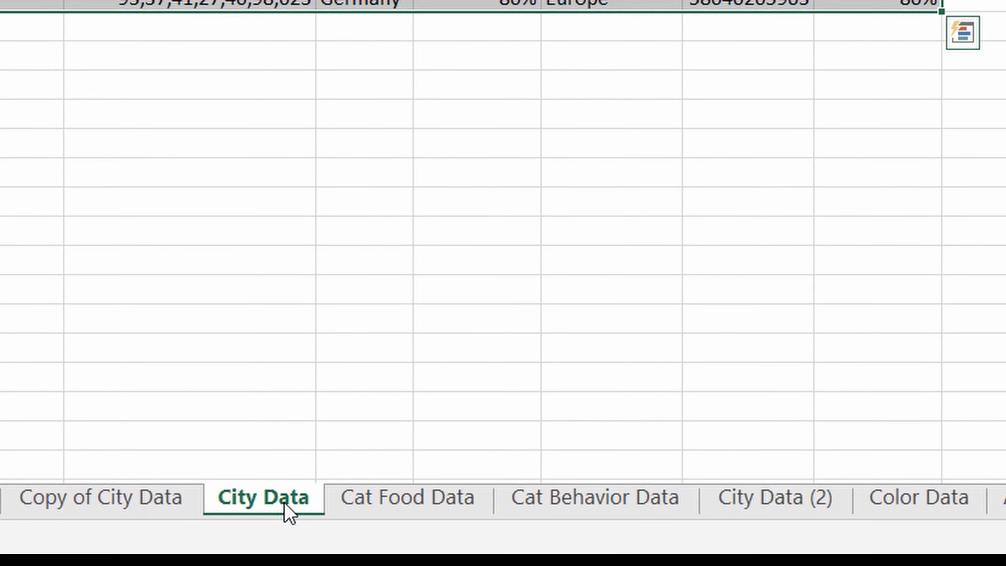
mouse_move(290, 511)
mouse_down()
mouse_move(510, 502)
mouse_move(496, 504)
mouse_up()
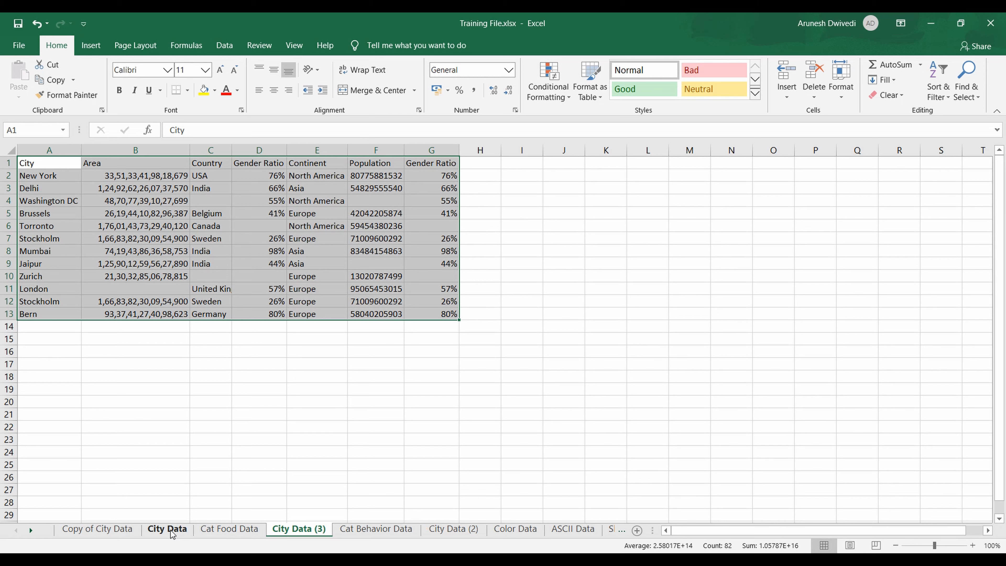
Create a copy of the Cat Food Data sheet within Training File.xlsx, placed before the ASCII Data sheet.
click(171, 532)
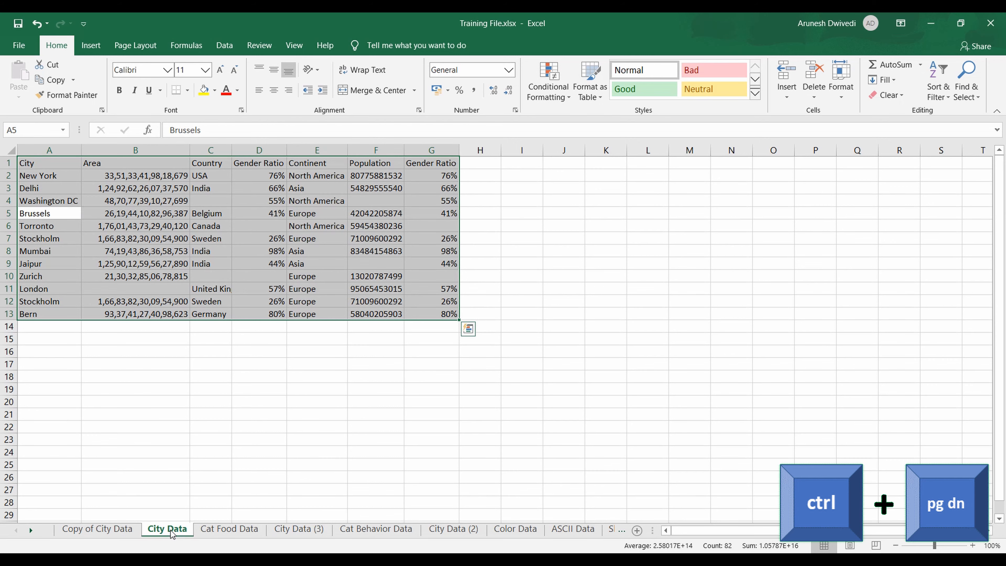
key(ctrl+Next)
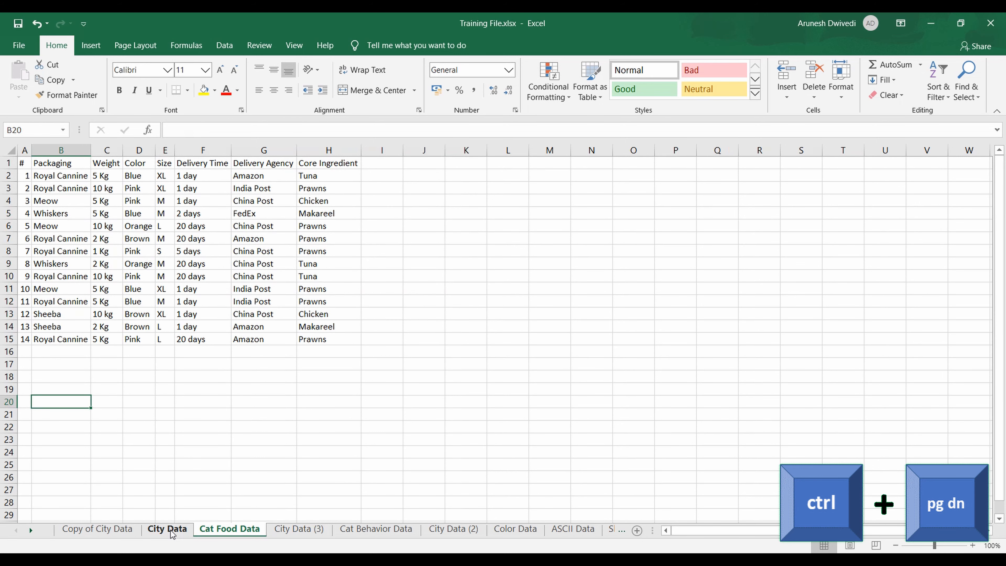
right_click(249, 532)
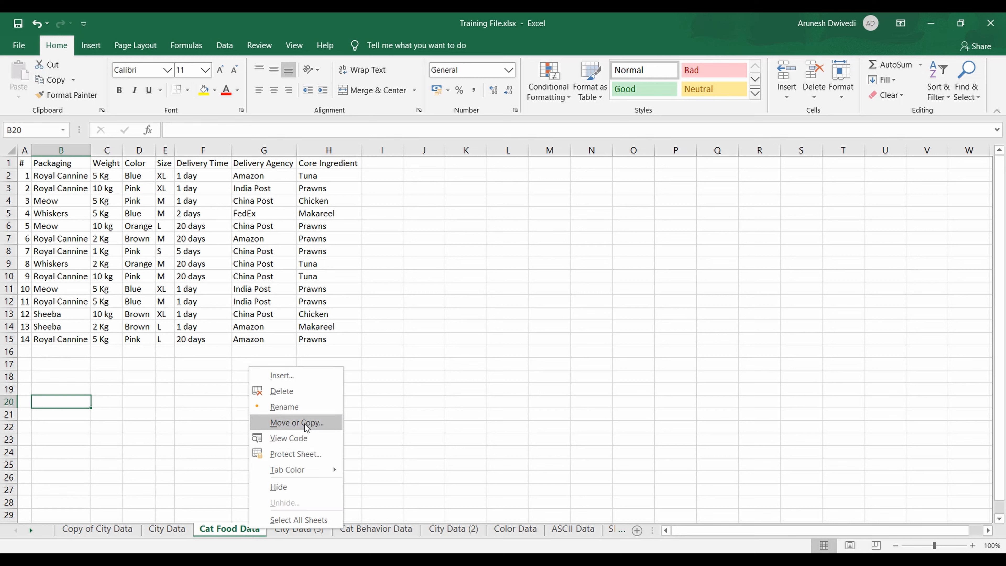
click(297, 422)
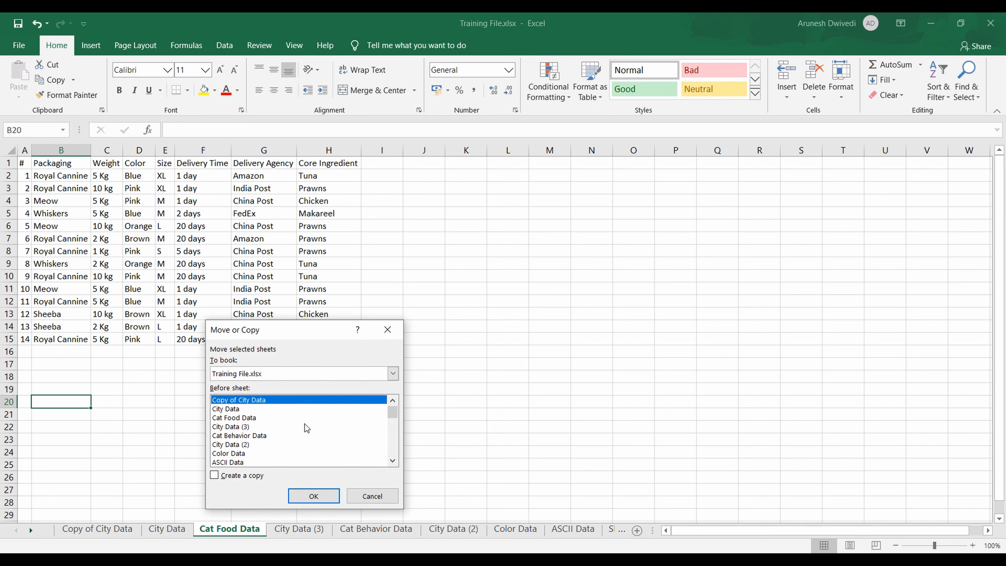
click(214, 476)
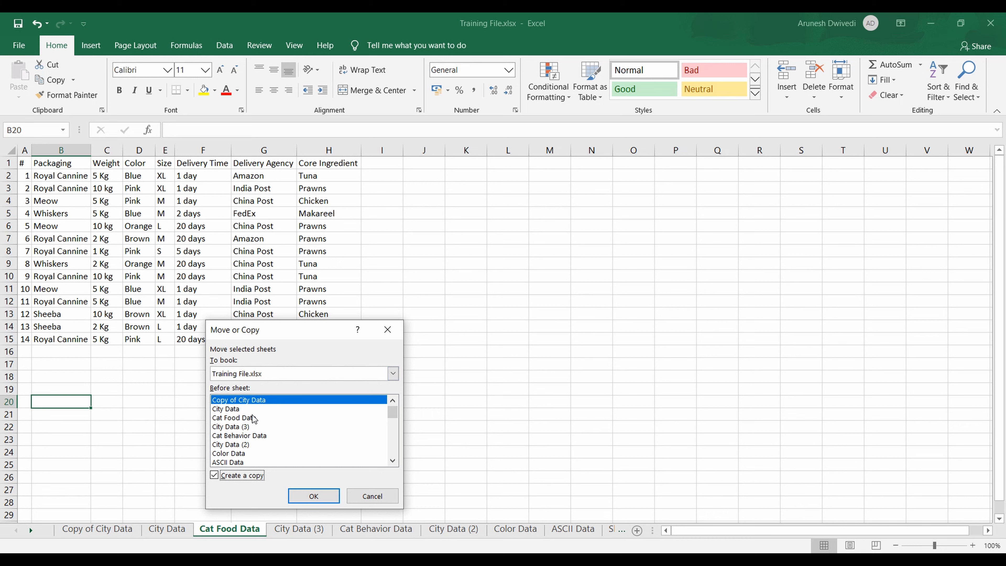
click(235, 463)
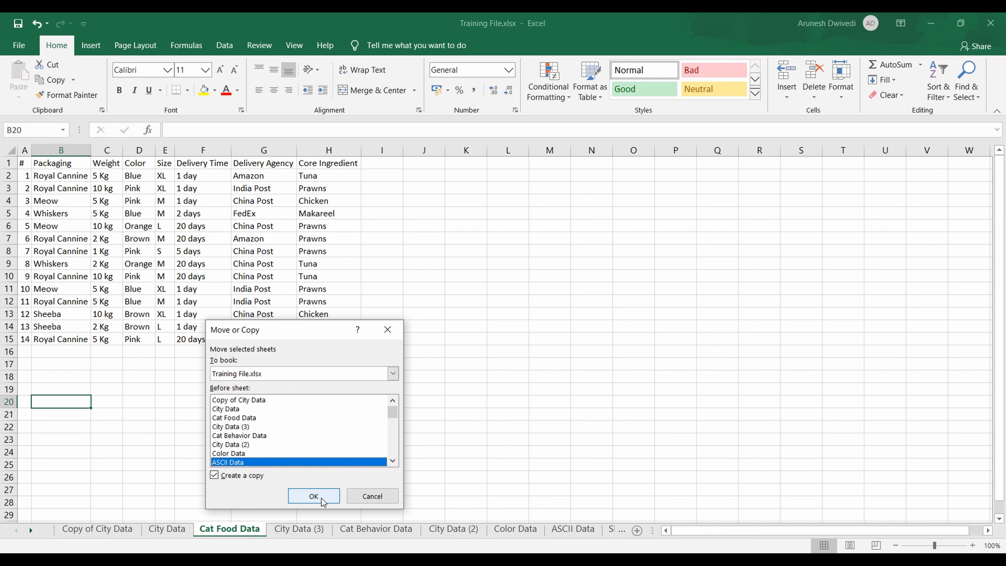
click(313, 496)
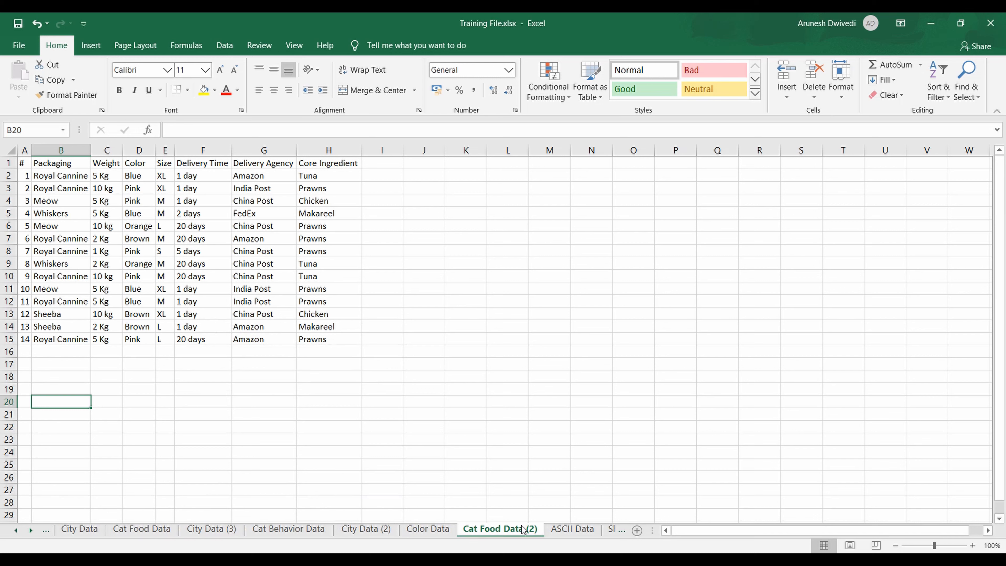
Open the File 1.xlsx workbook from the desktop and return to the Training File.xlsx workbook.
key(super+d)
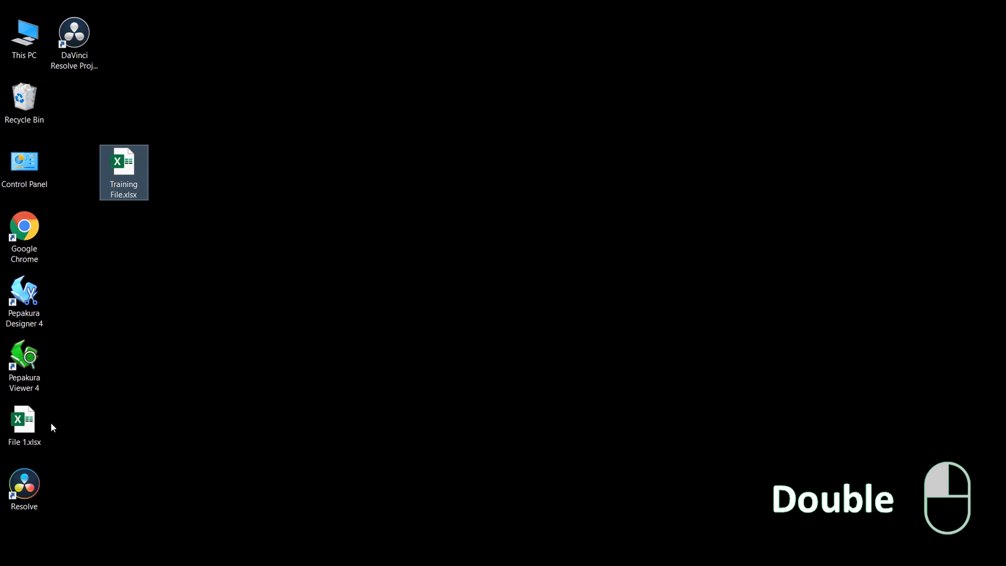
double_click(26, 423)
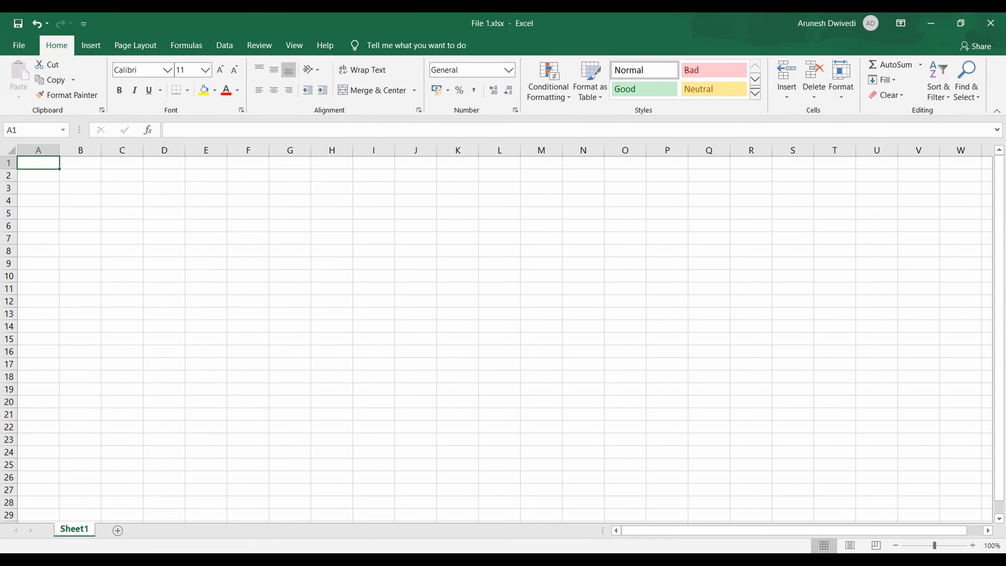
mouse_move(533, 560)
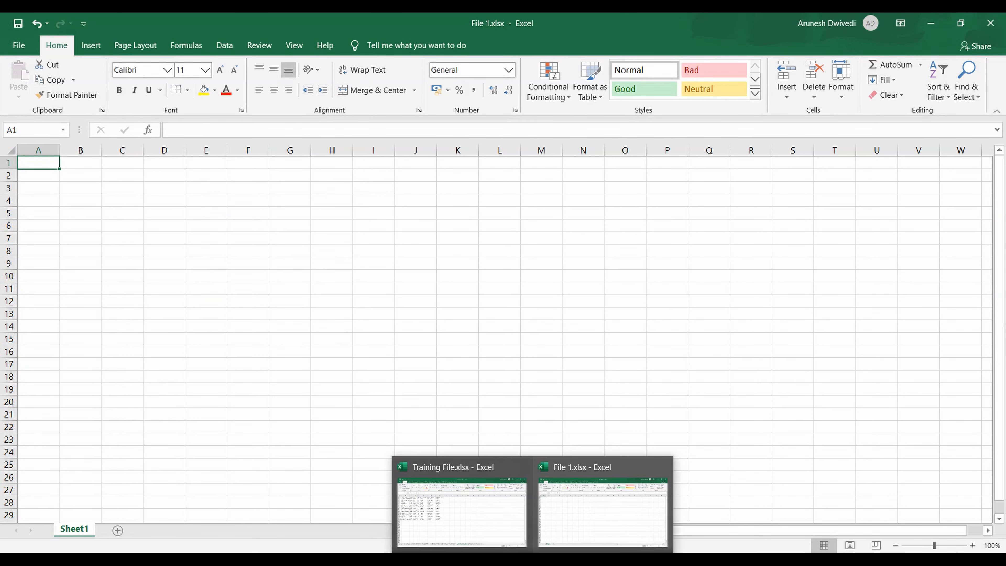
click(462, 526)
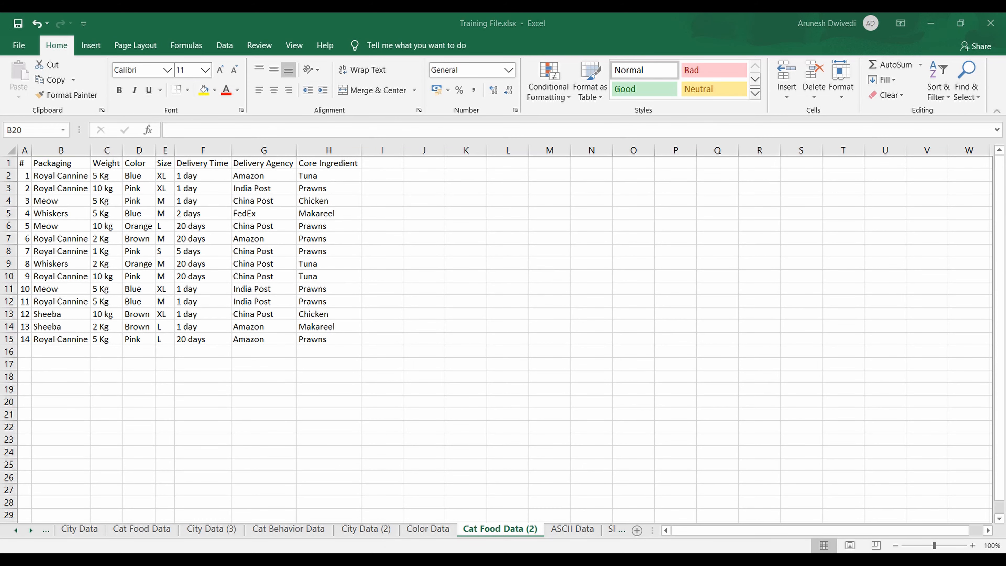
mouse_move(532, 559)
click(568, 531)
click(569, 531)
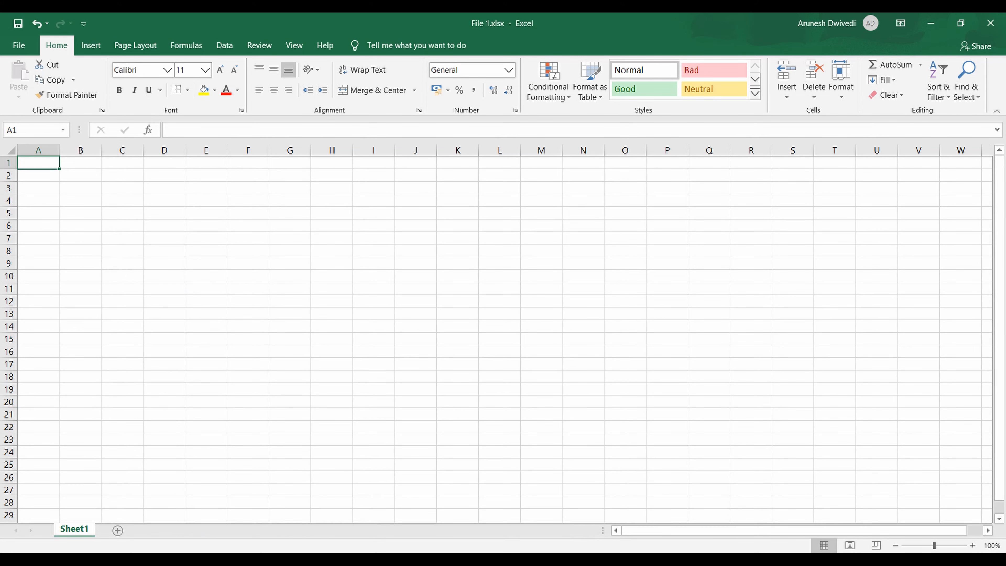
click(477, 527)
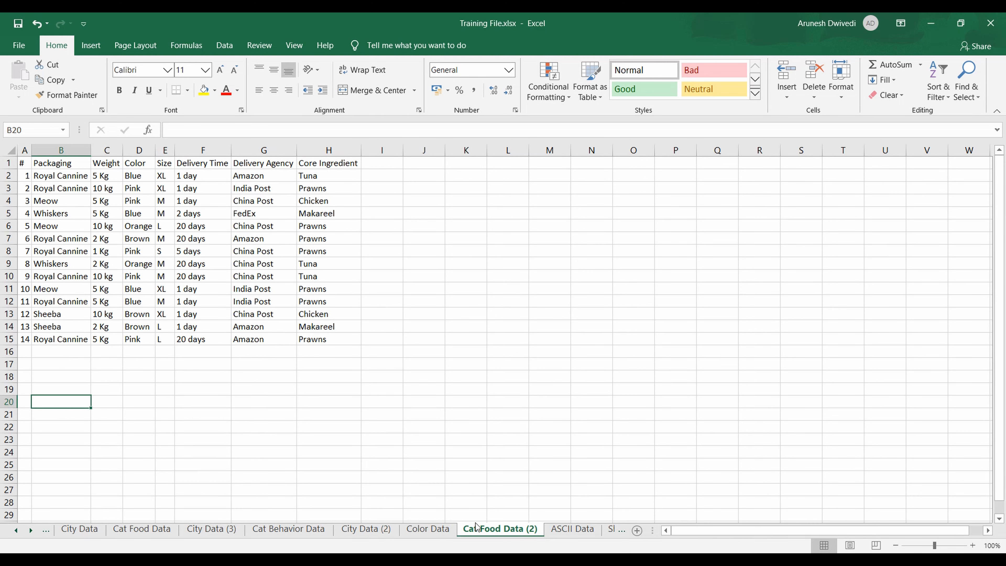
Display the Color Data sheet, check the contents of the File 1.xlsx workbook, and return to Training File.xlsx.
click(438, 529)
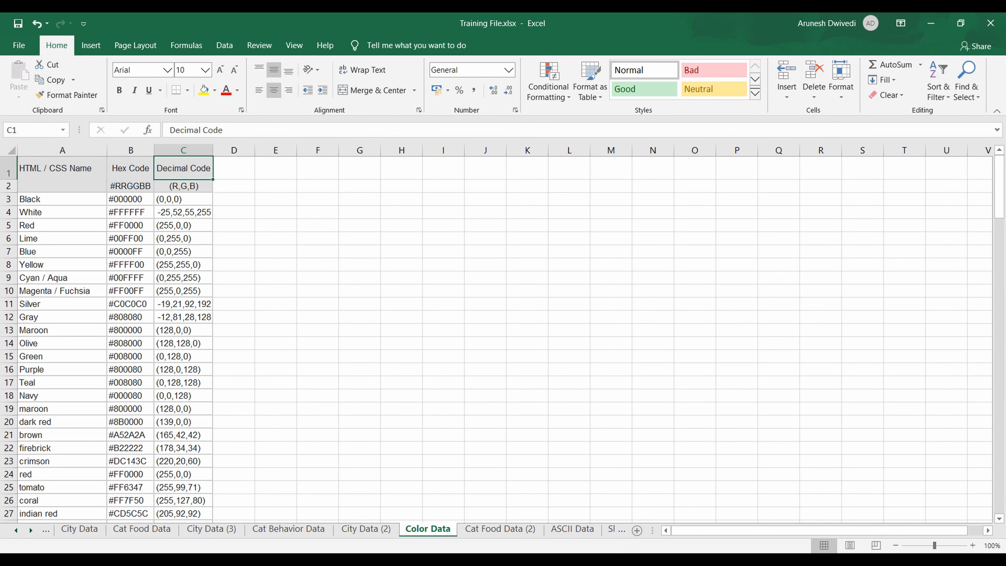
mouse_move(532, 560)
click(571, 530)
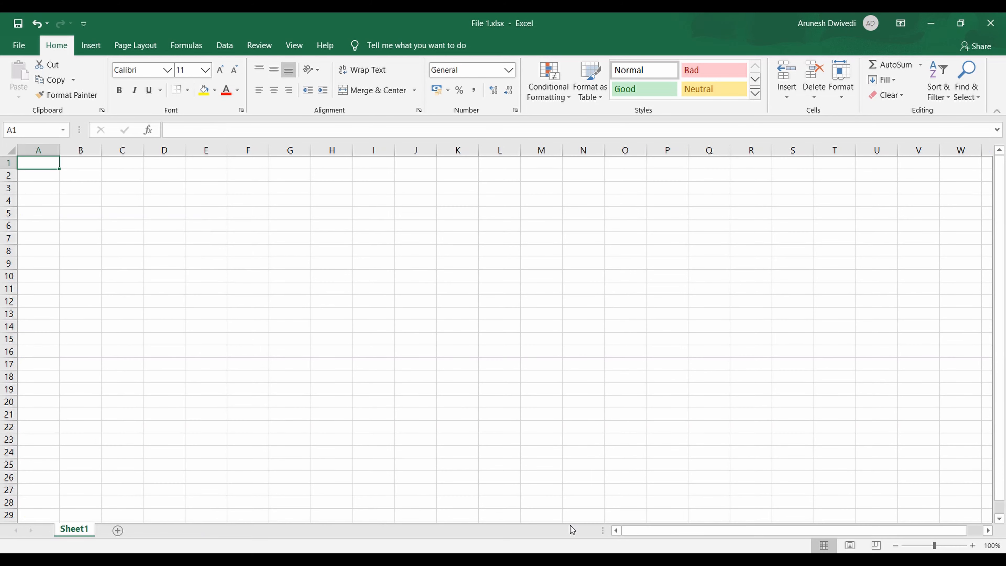
mouse_move(533, 559)
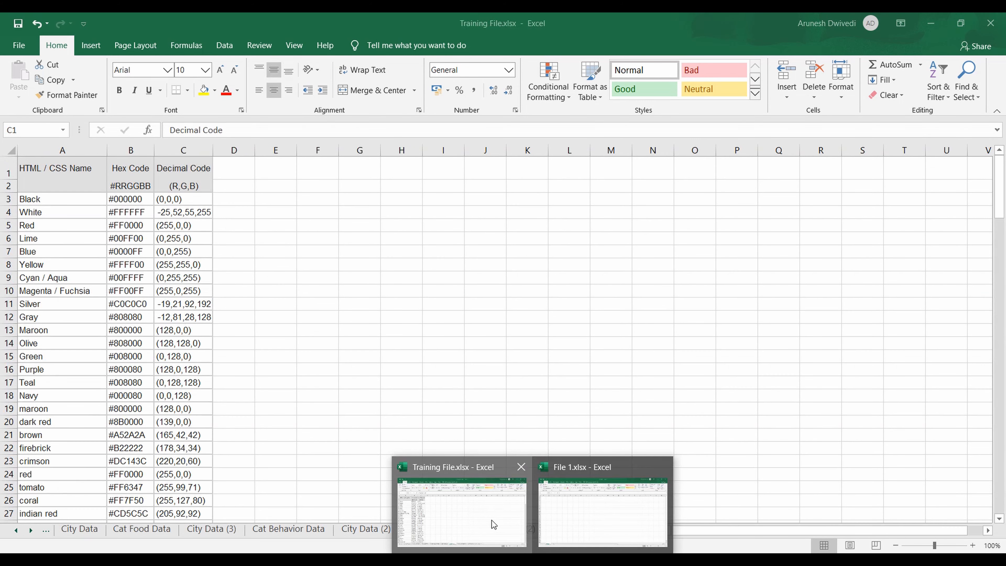
click(493, 524)
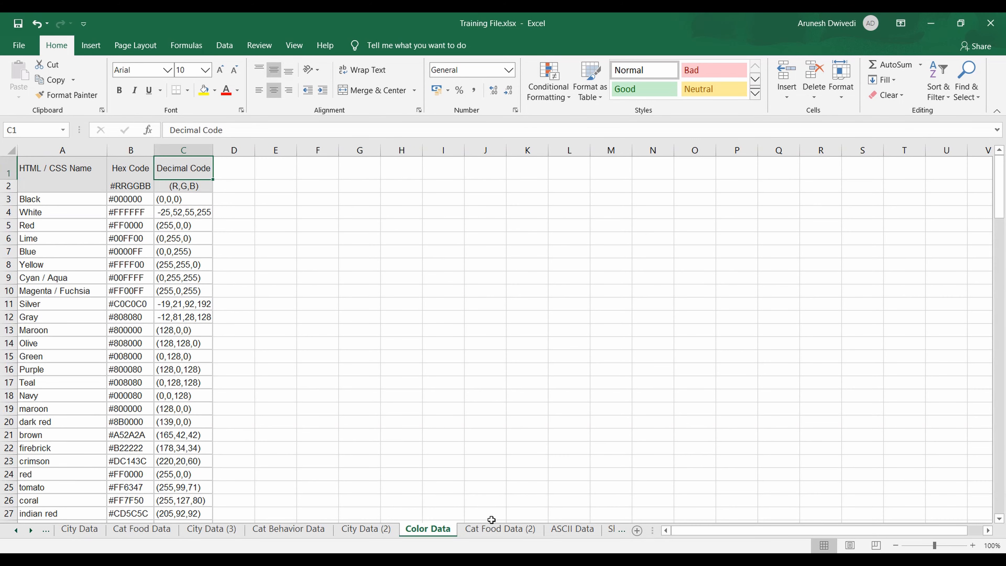
Create a copy of the Color Data sheet at the end of the File 1.xlsx workbook.
right_click(427, 529)
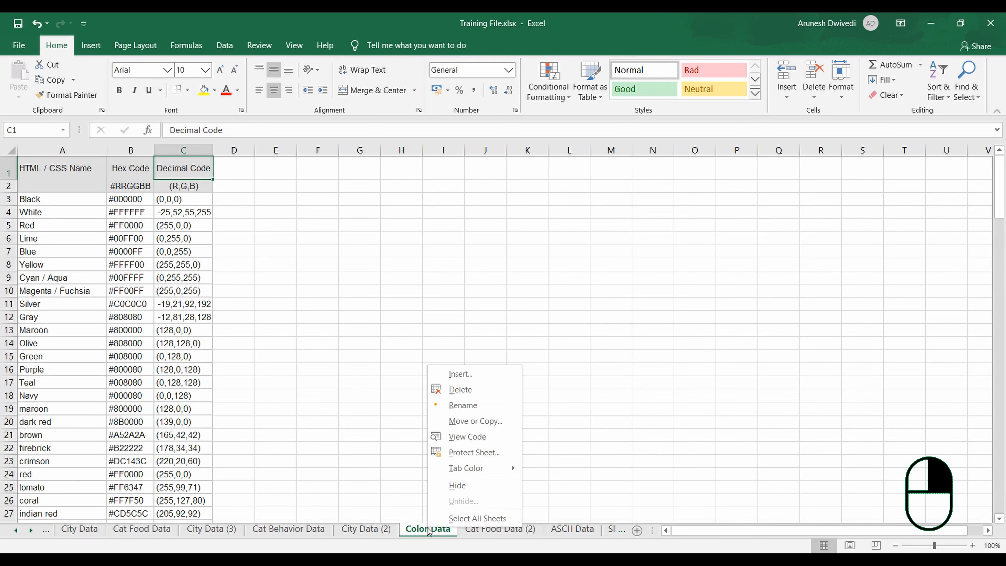
click(464, 422)
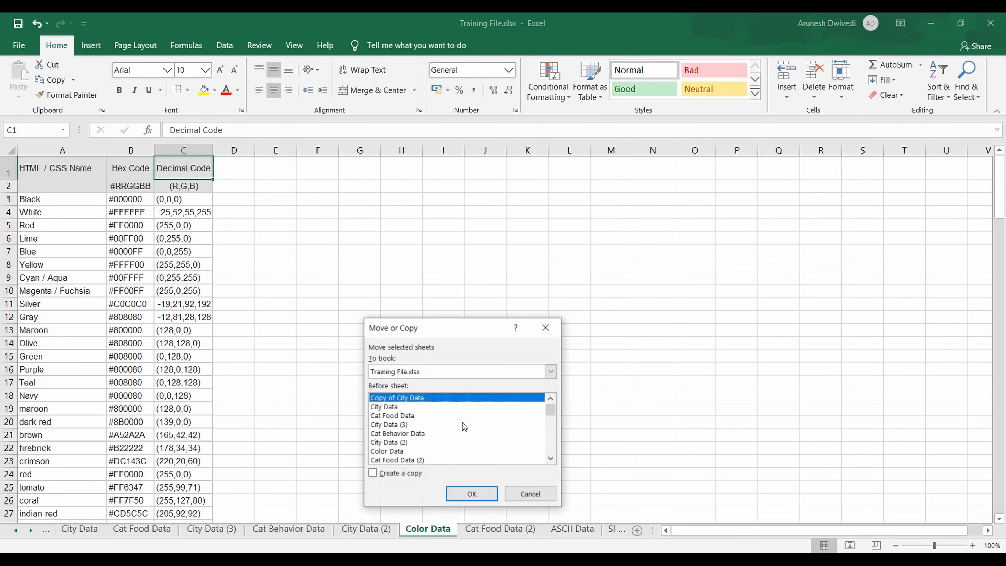
click(550, 376)
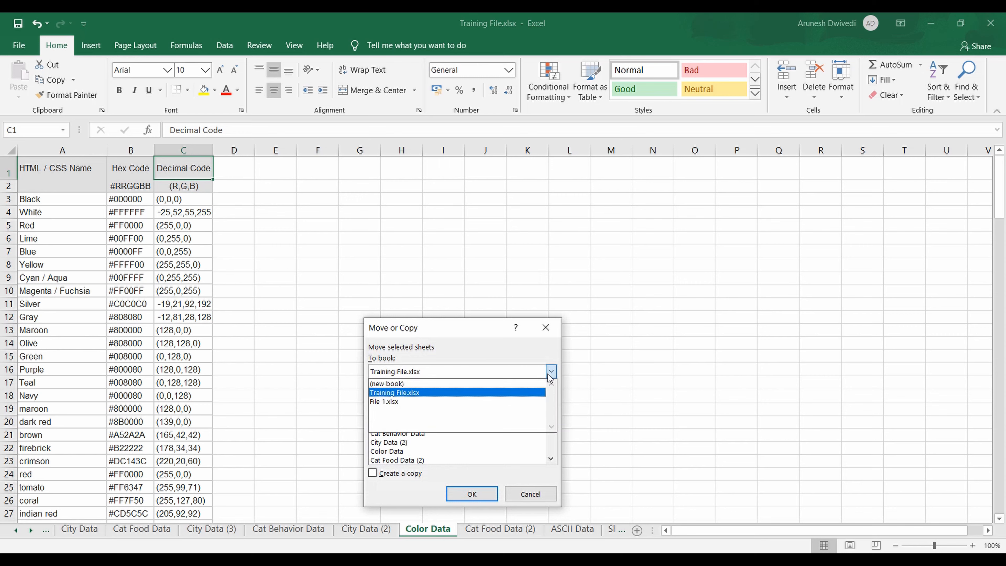
click(434, 401)
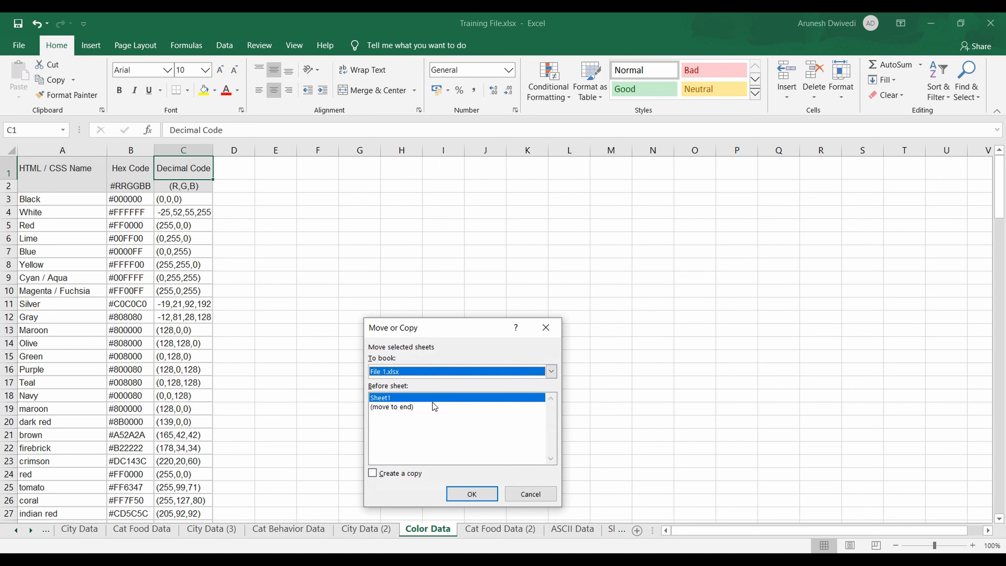
click(410, 408)
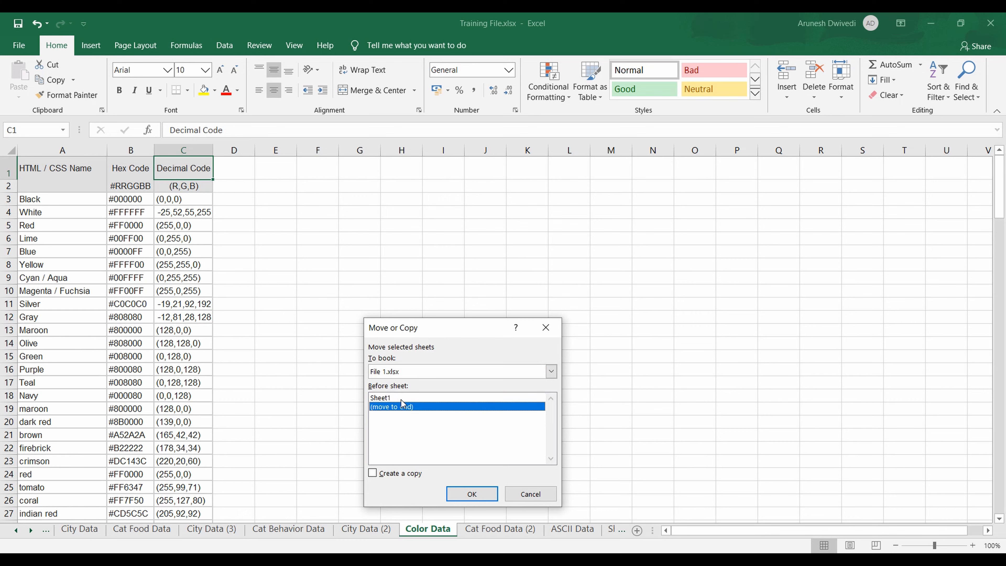
click(390, 473)
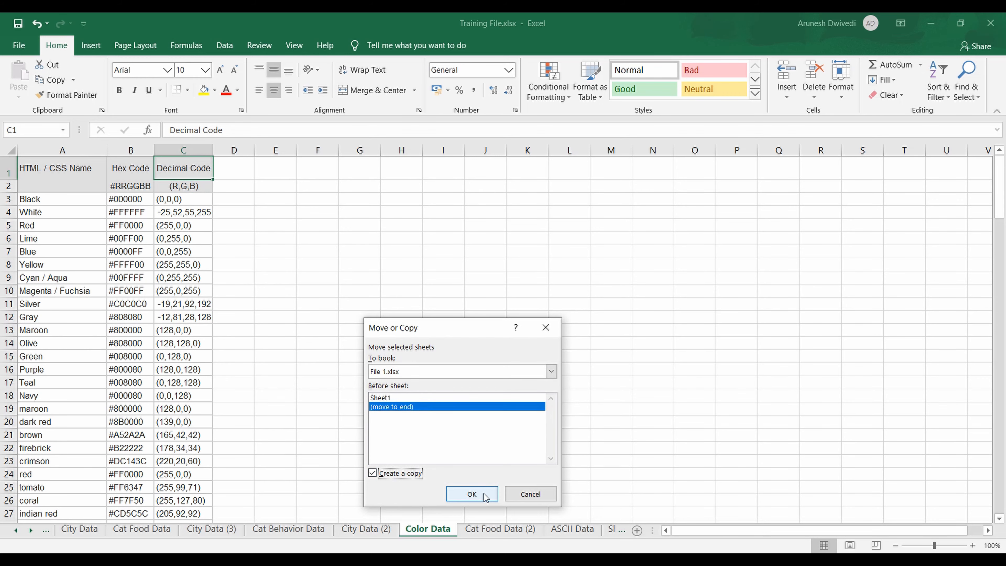
click(472, 494)
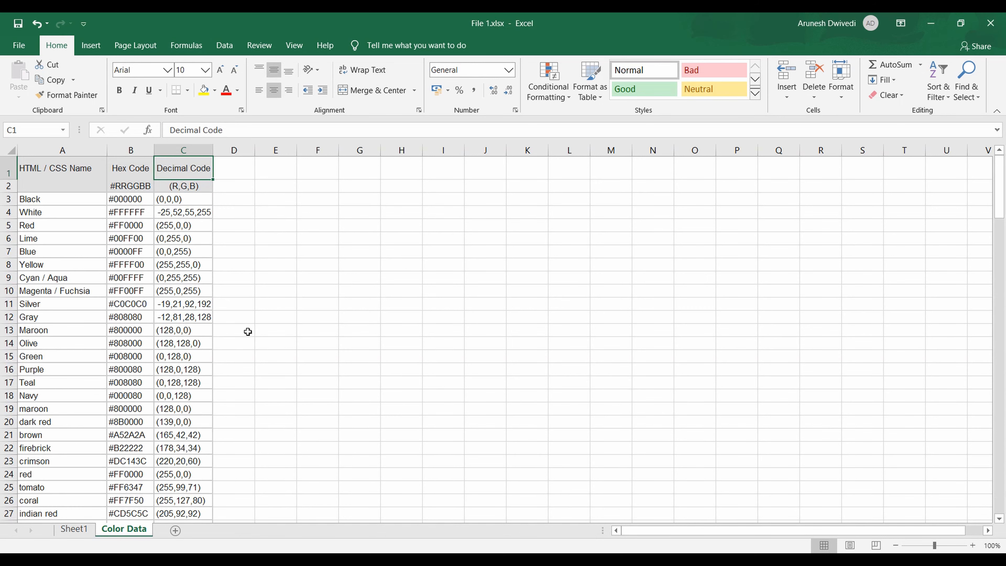
Move the Cat Behavior Data sheet from Training File.xlsx to the end of File 1.xlsx without copying it, and check both workbooks.
key(alt+Tab)
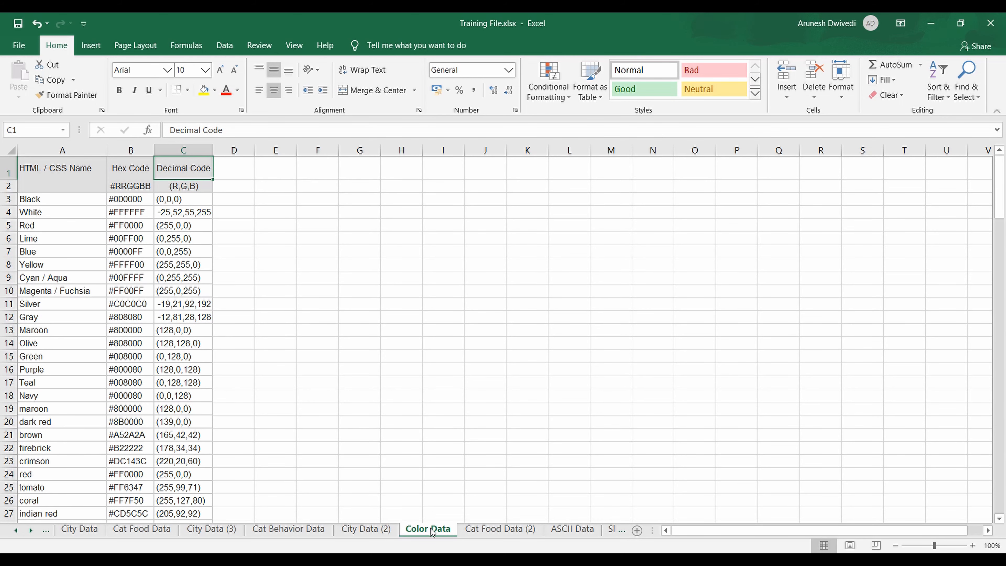
click(301, 531)
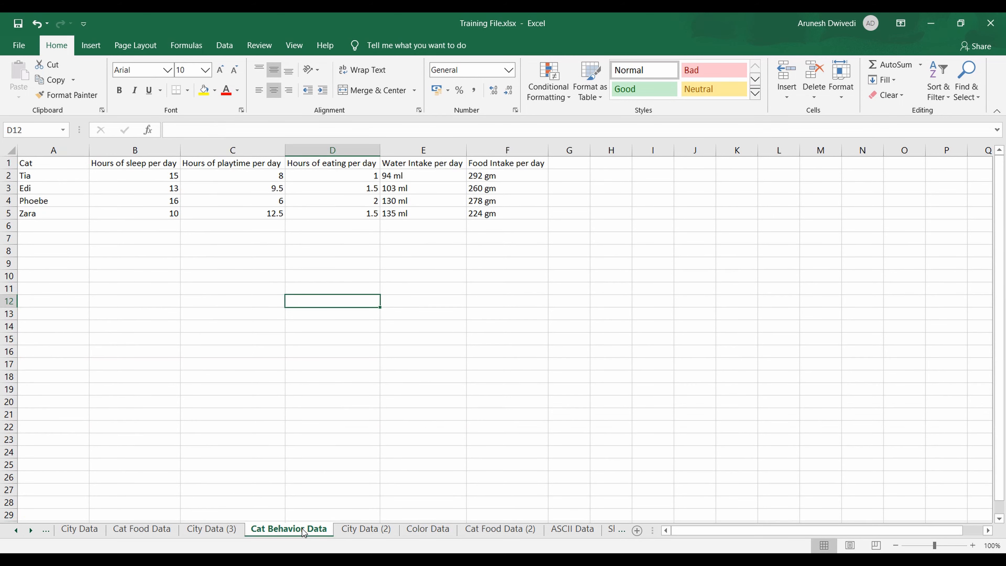
right_click(303, 531)
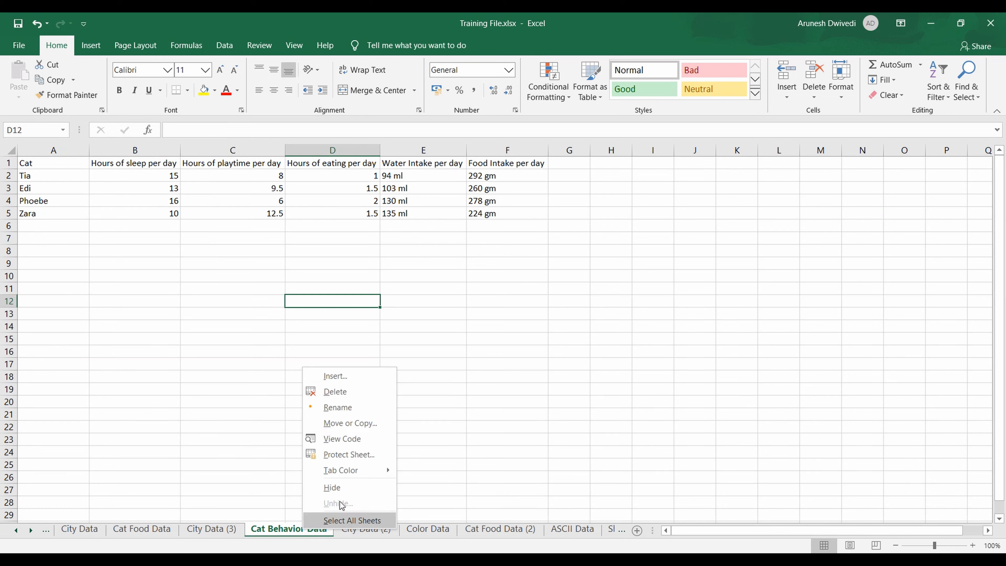
click(343, 424)
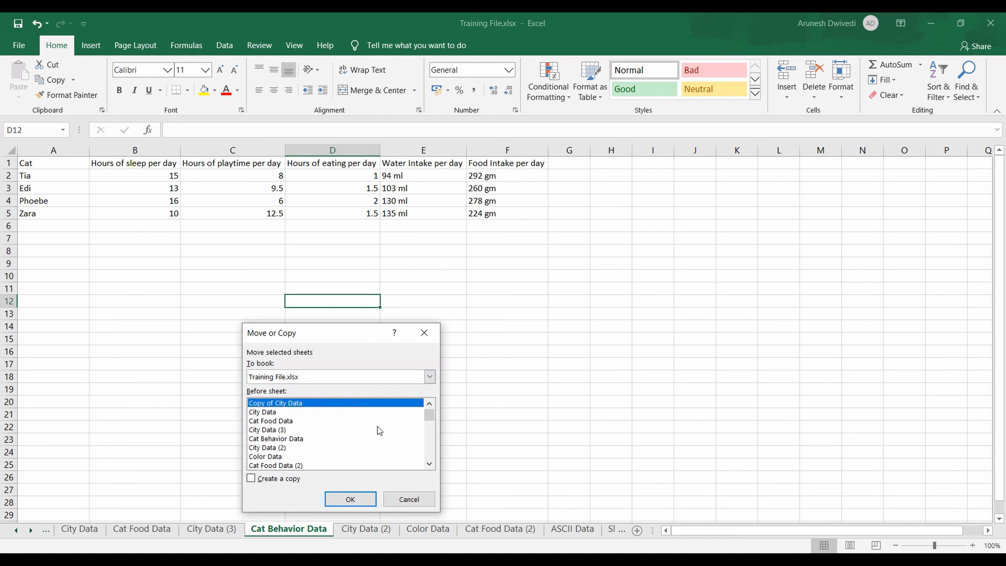
click(353, 377)
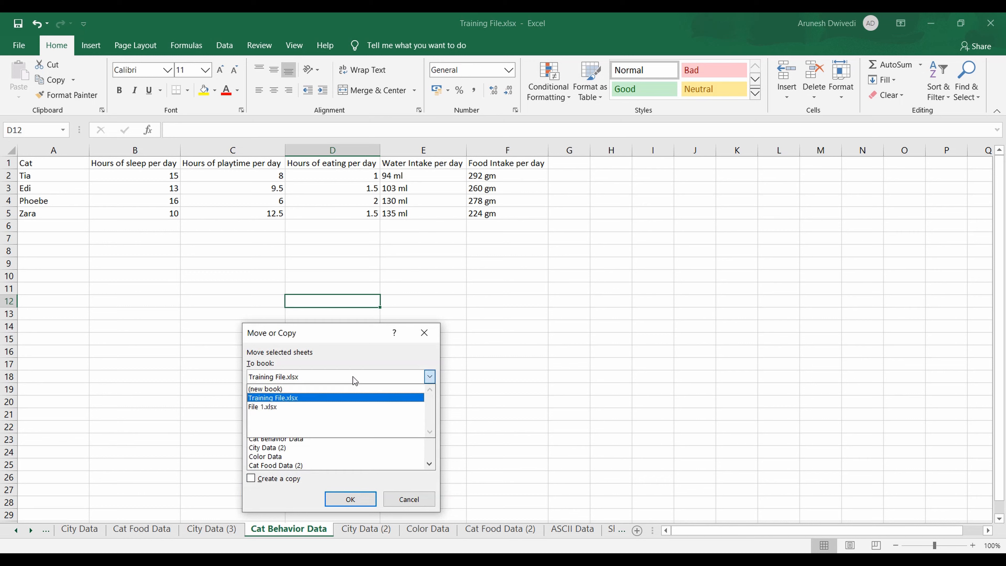
click(310, 405)
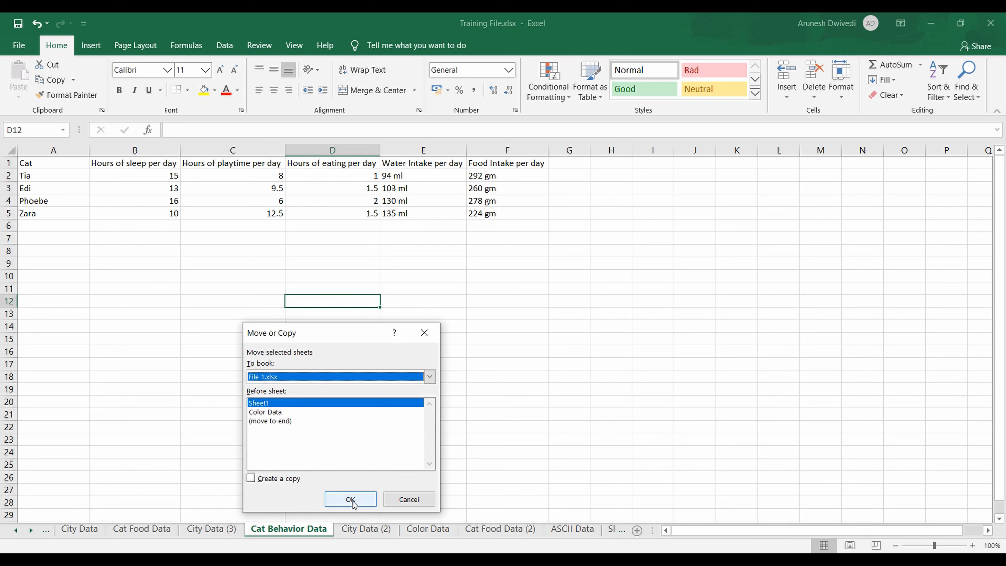
click(281, 421)
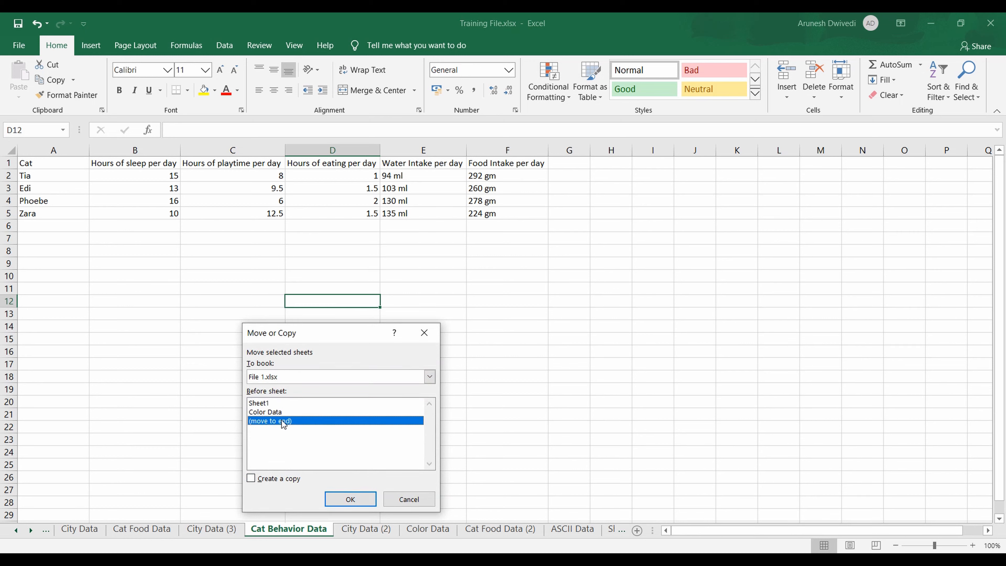
click(350, 499)
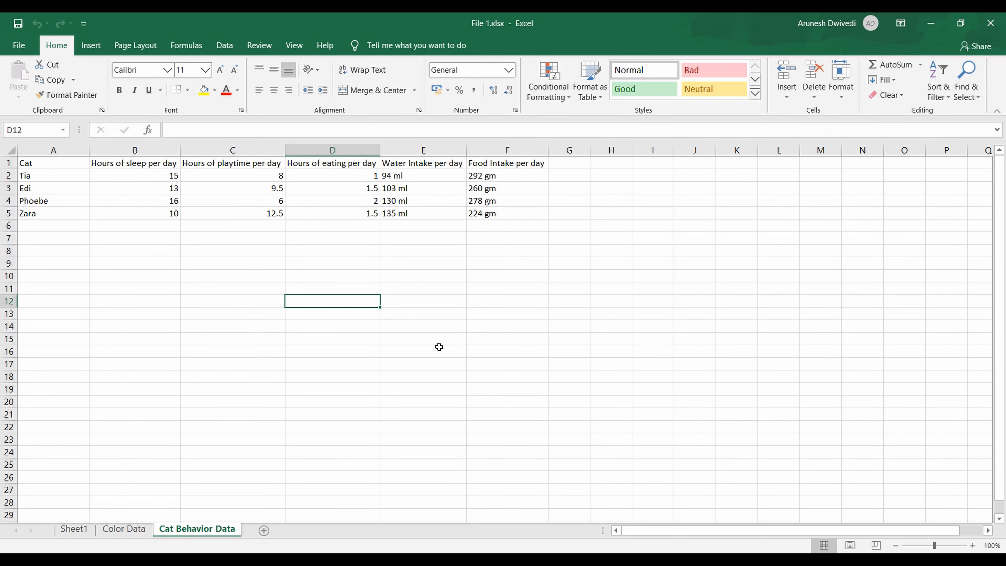
key(alt+Tab)
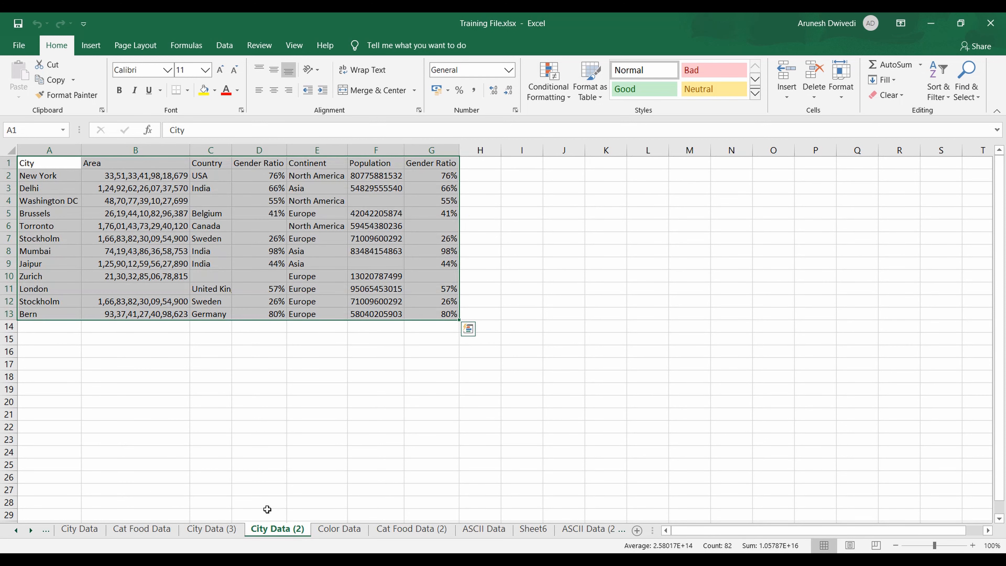
key(alt+Tab)
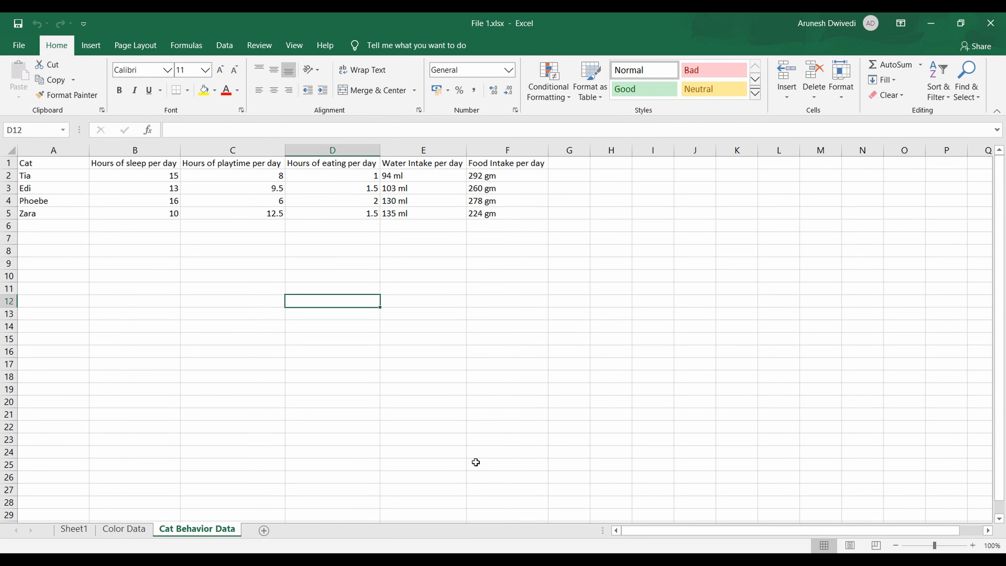
Move the City Data (2) sheet from Training File.xlsx into a new workbook without copying it, and check both workbooks.
key(alt+Tab)
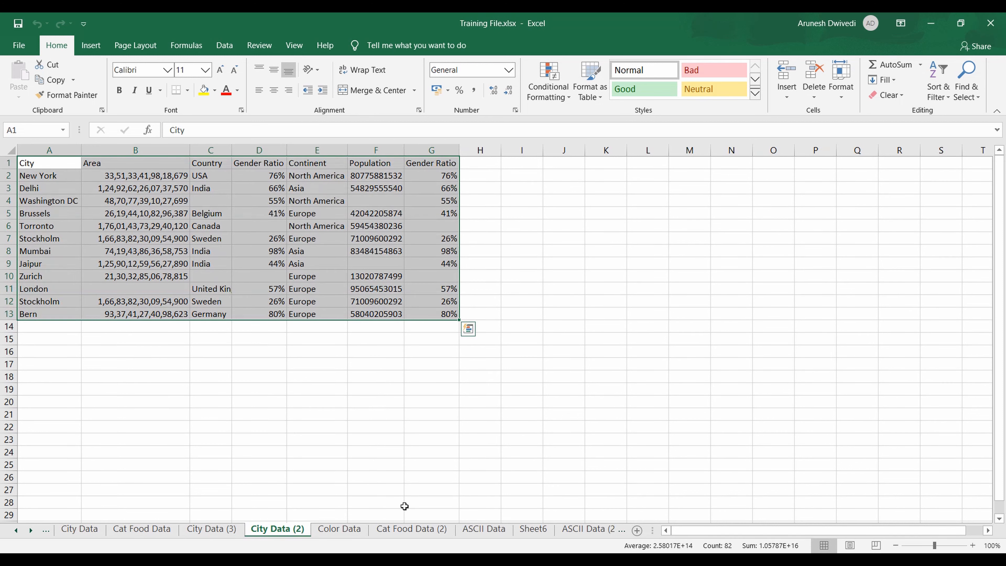
right_click(276, 533)
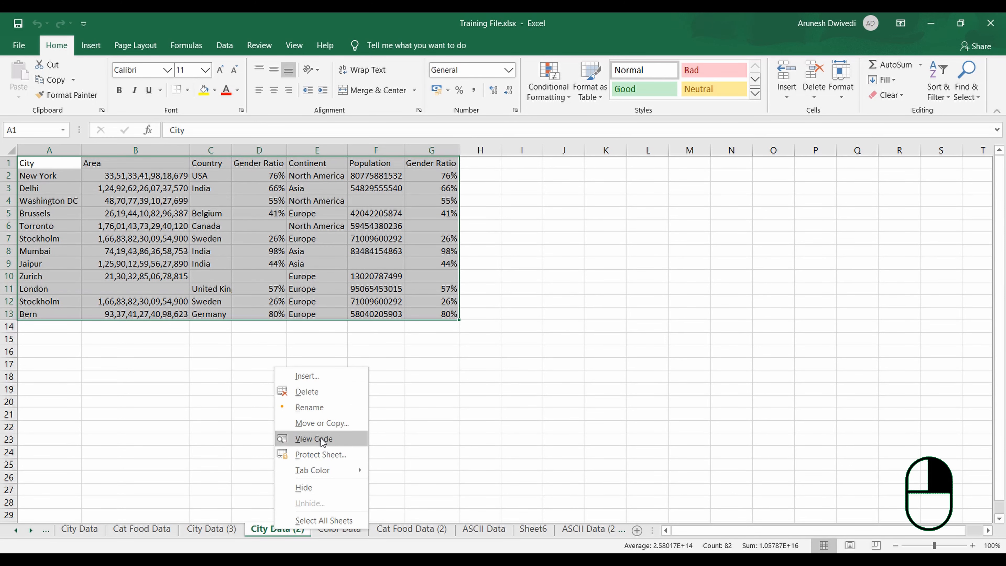
click(322, 423)
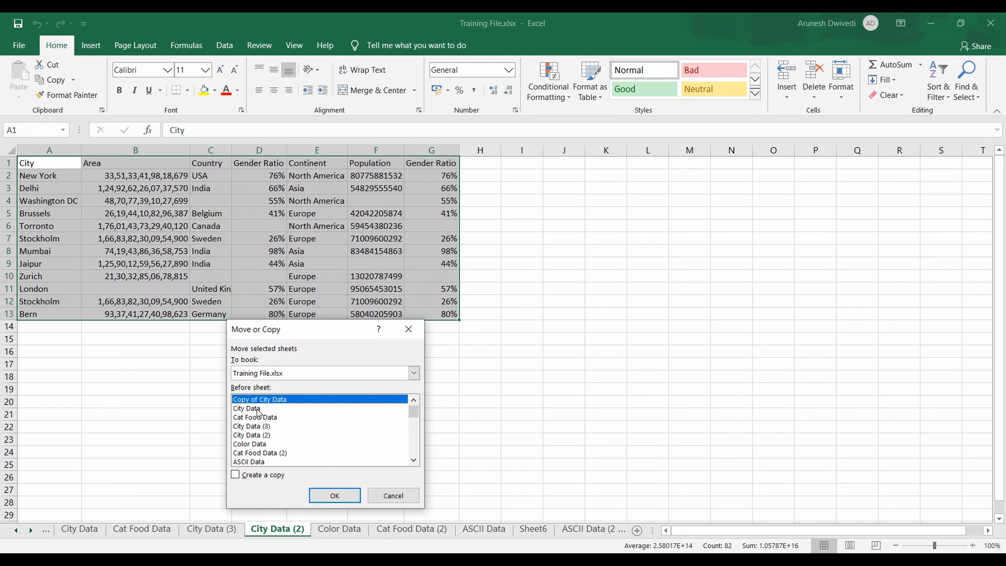
click(265, 418)
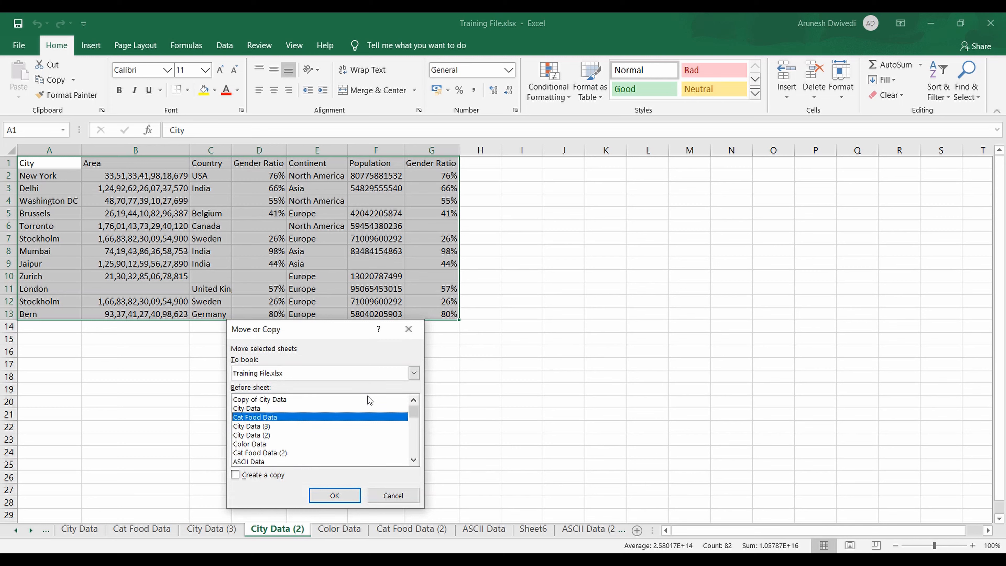
click(381, 374)
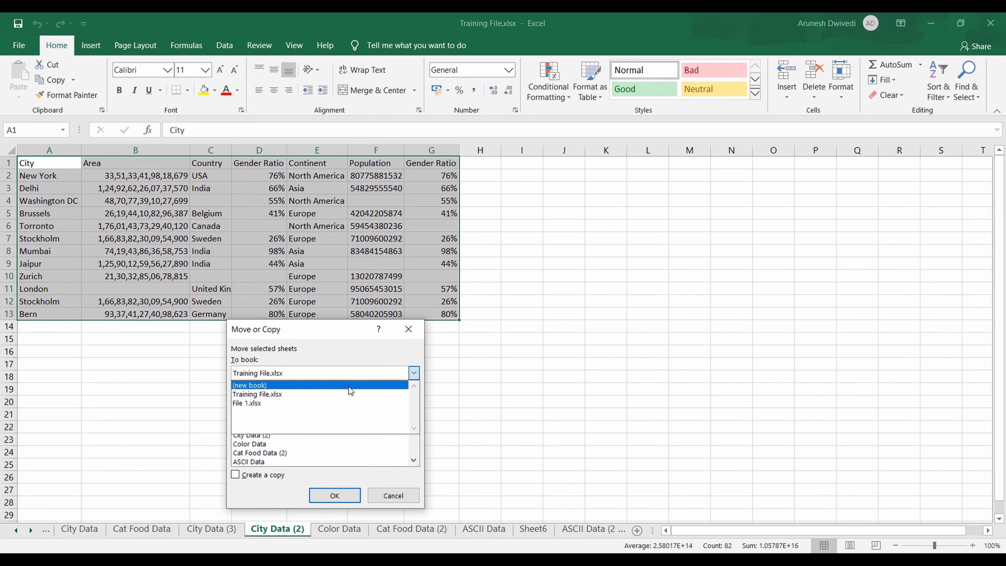
click(347, 386)
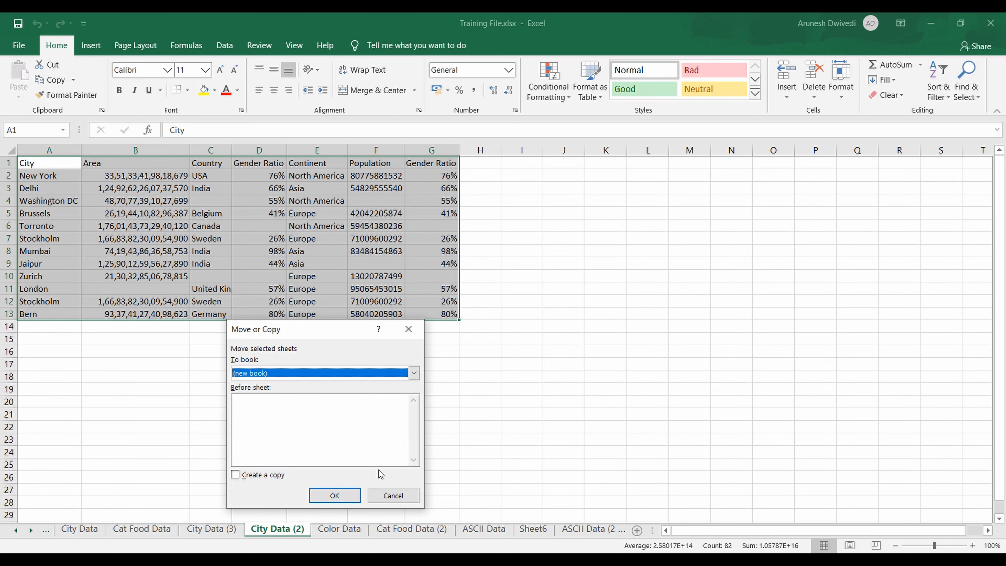
click(333, 495)
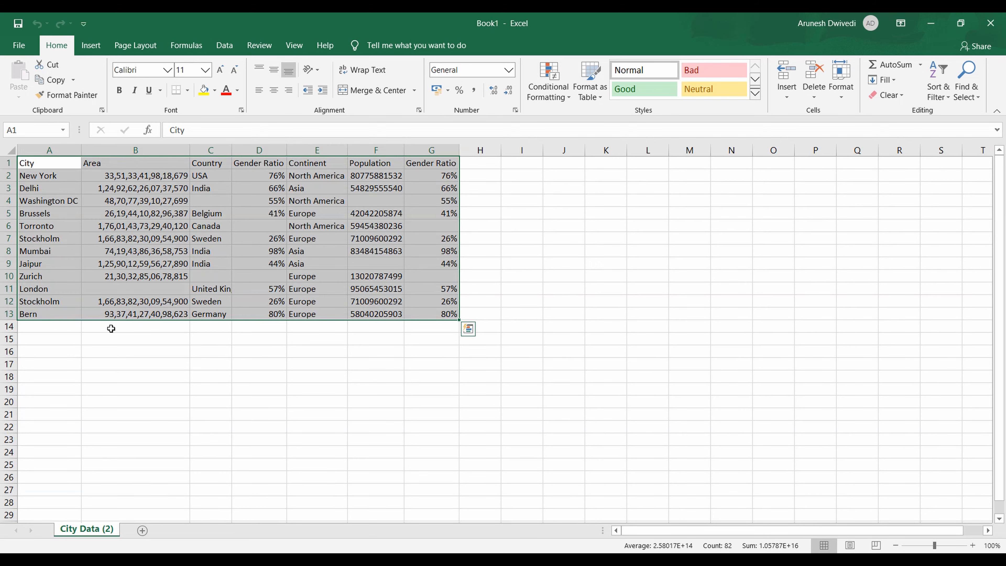
key(alt+Tab)
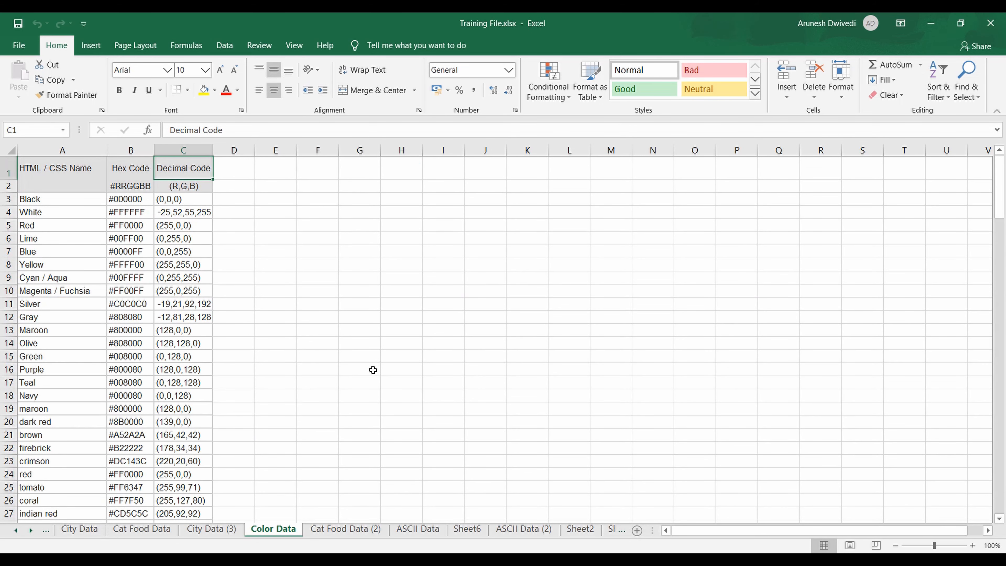
key(alt+Tab)
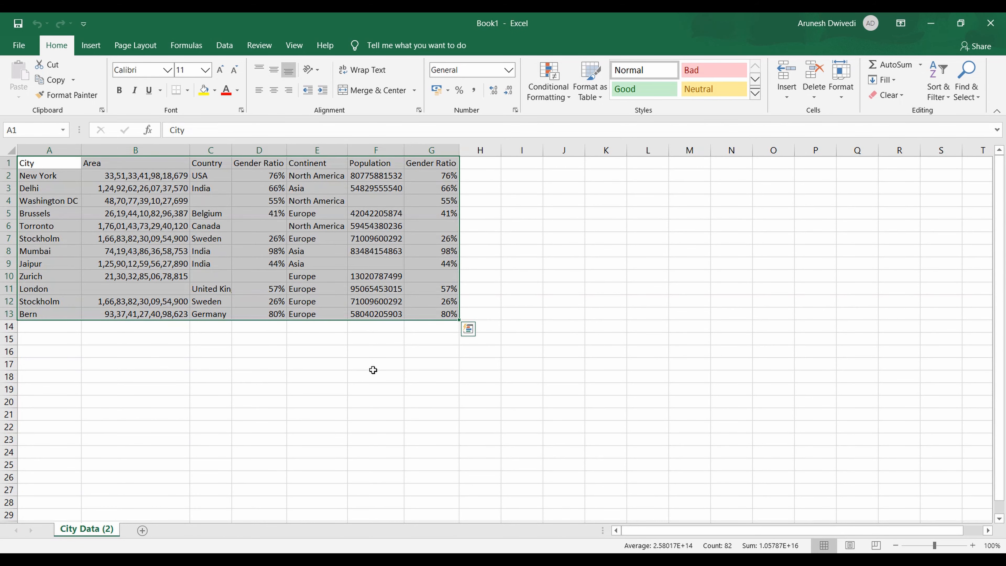
Return to Training File.xlsx and move the Color Data sheet between City Data and Cat Food Data.
click(532, 560)
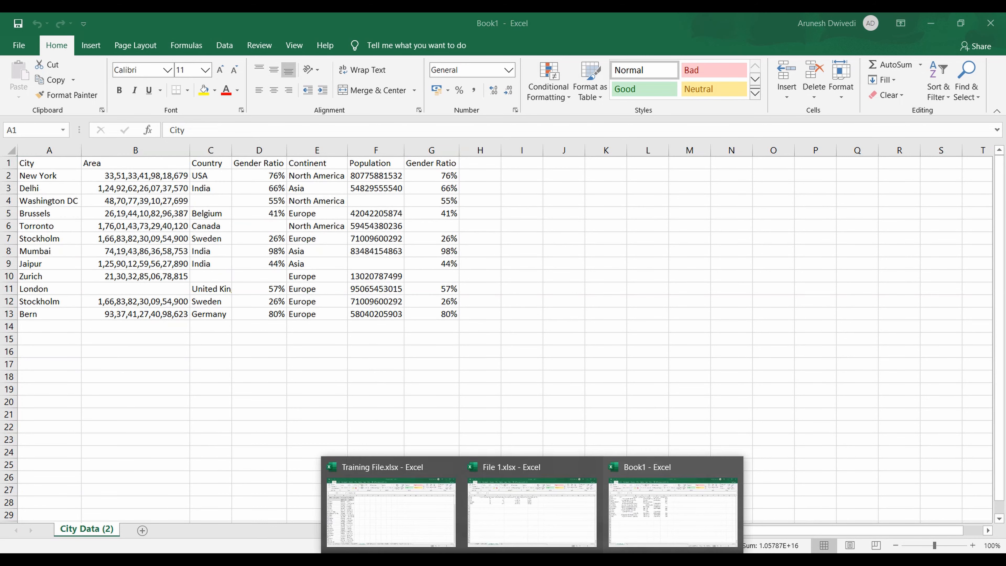
click(392, 492)
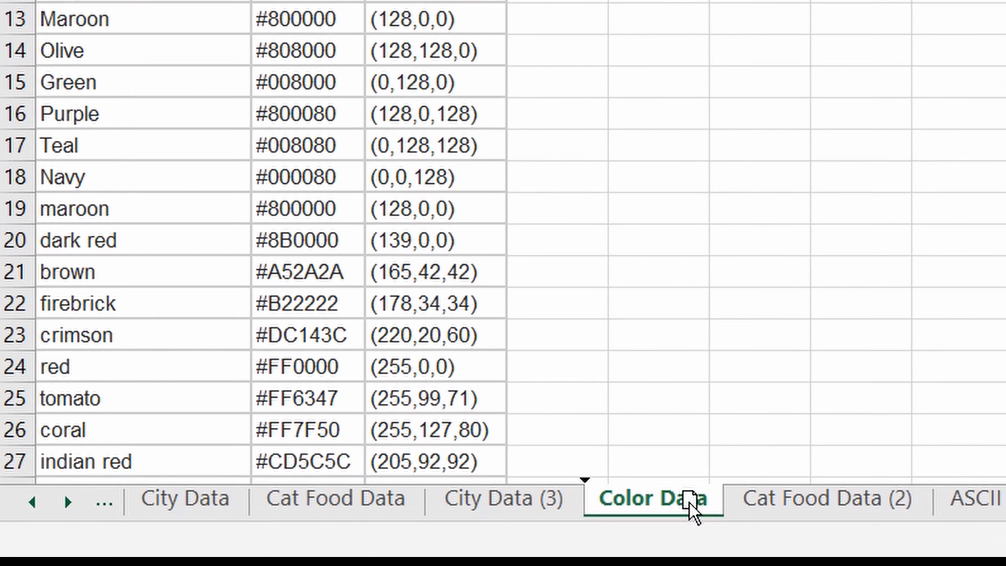
mouse_move(685, 505)
mouse_down()
mouse_move(514, 497)
mouse_move(349, 470)
mouse_move(244, 487)
mouse_move(255, 493)
mouse_move(247, 508)
mouse_up()
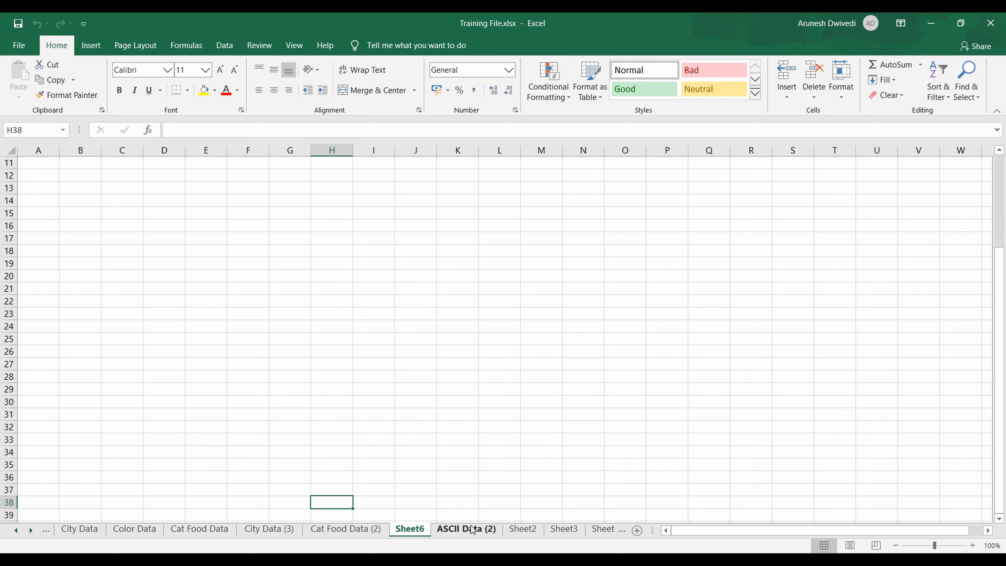
Delete the ASCII Data (2) sheet from the workbook and confirm its permanent deletion.
click(472, 529)
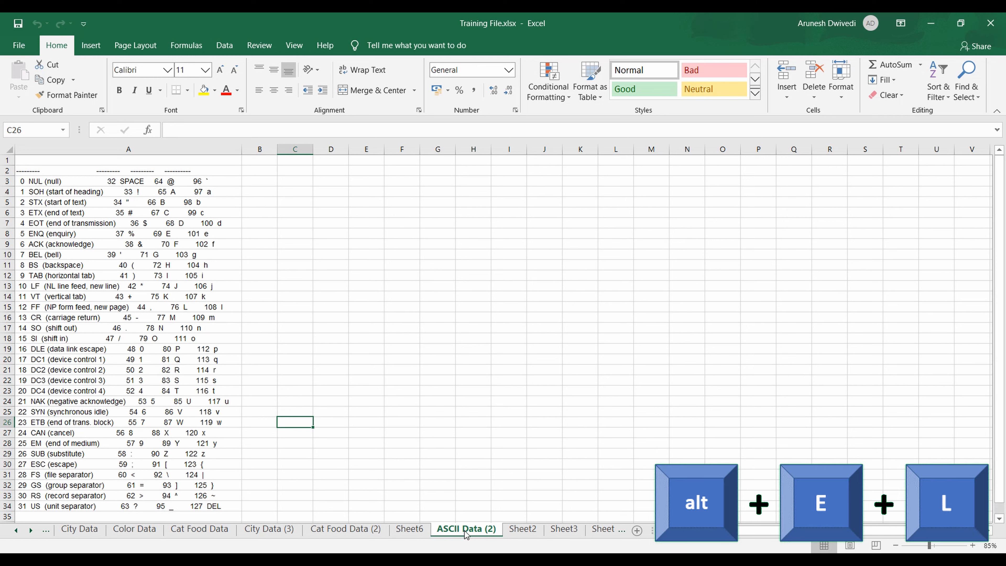
key(alt+e)
key(l)
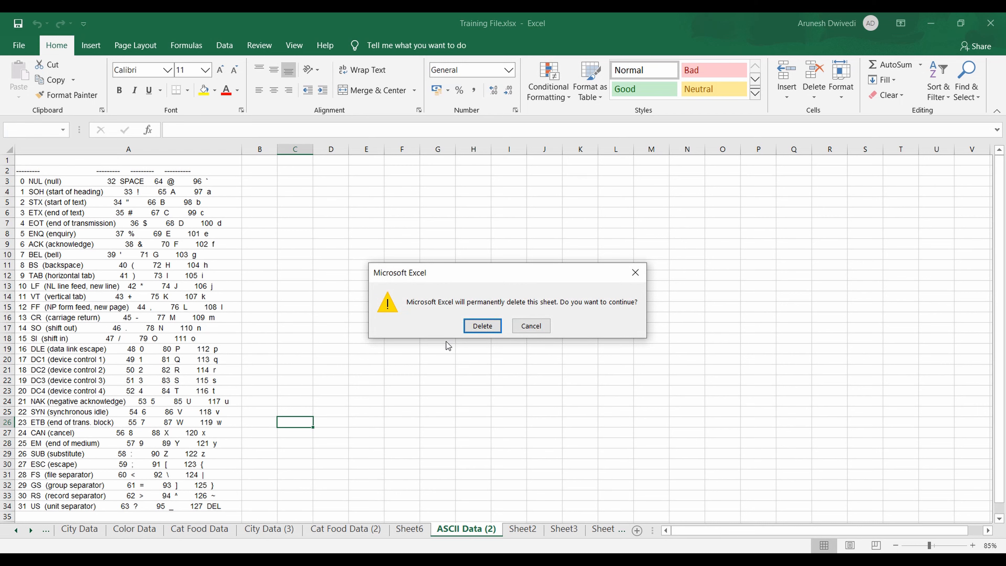
click(483, 325)
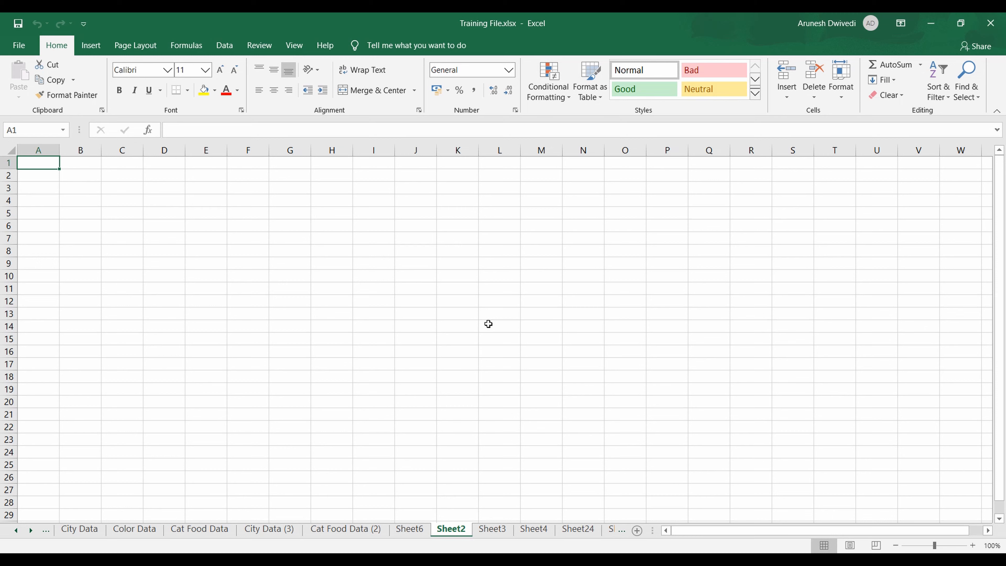
Delete Sheet2 and the Cat Food Data (2) sheet, confirming the permanent deletion where asked.
right_click(458, 535)
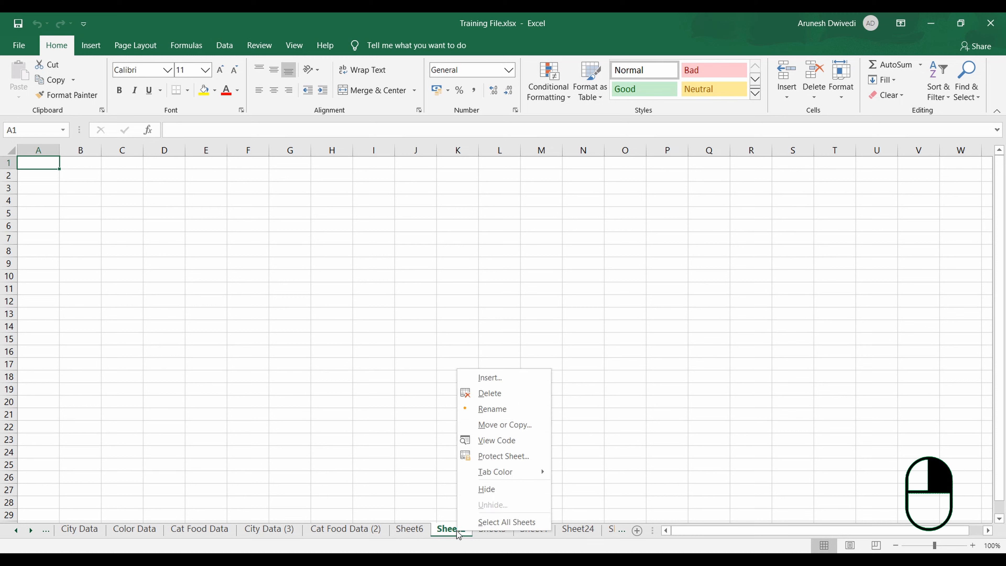
click(490, 393)
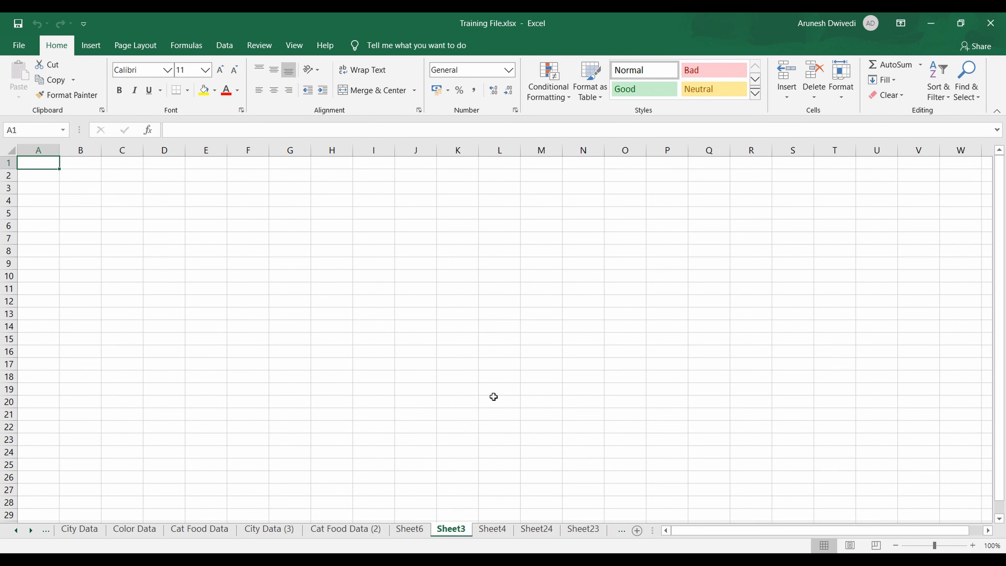
right_click(455, 526)
click(357, 534)
click(358, 533)
right_click(358, 534)
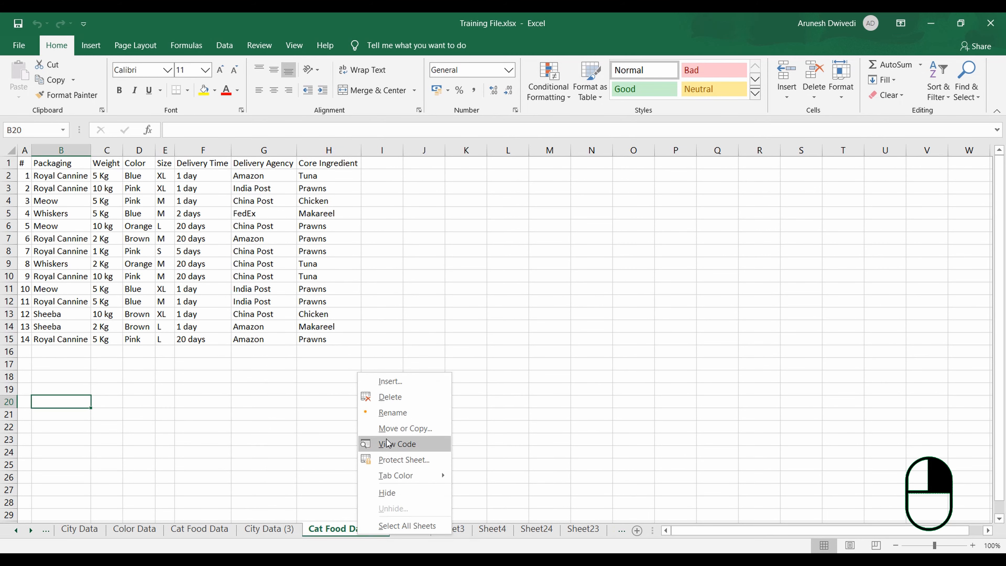
click(379, 399)
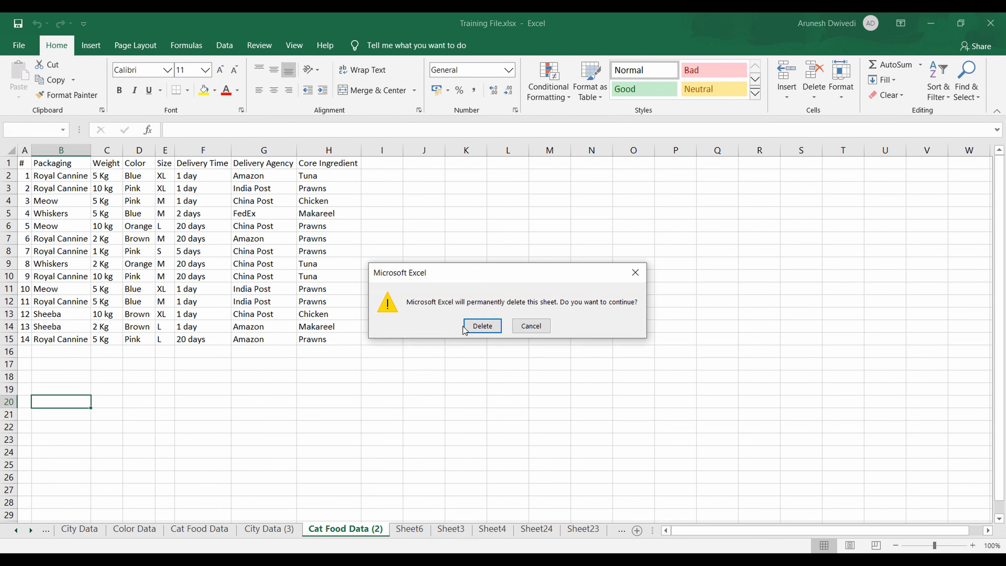
click(481, 329)
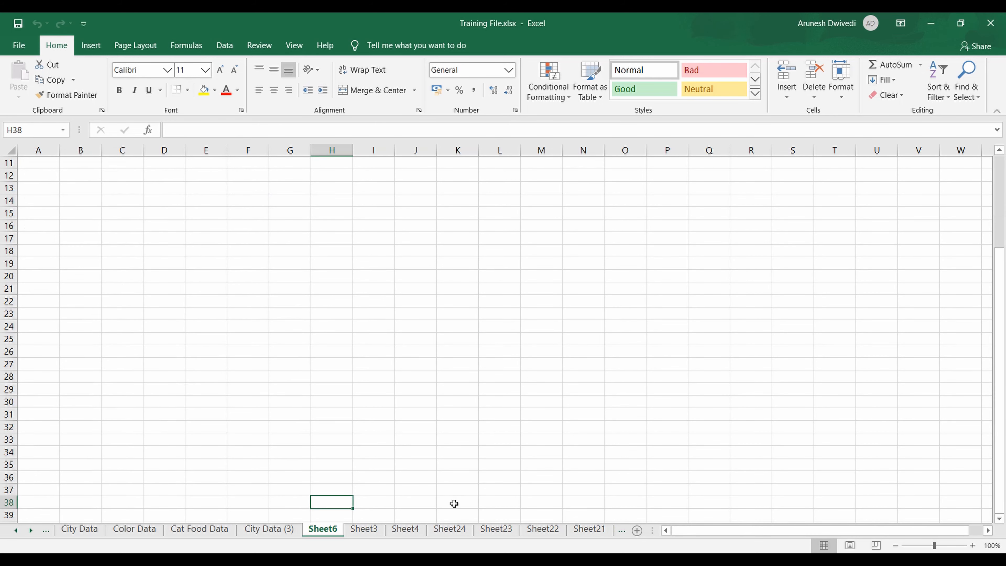
Delete the empty sheets from Sheet24 down to Sheet18 one after another.
click(451, 532)
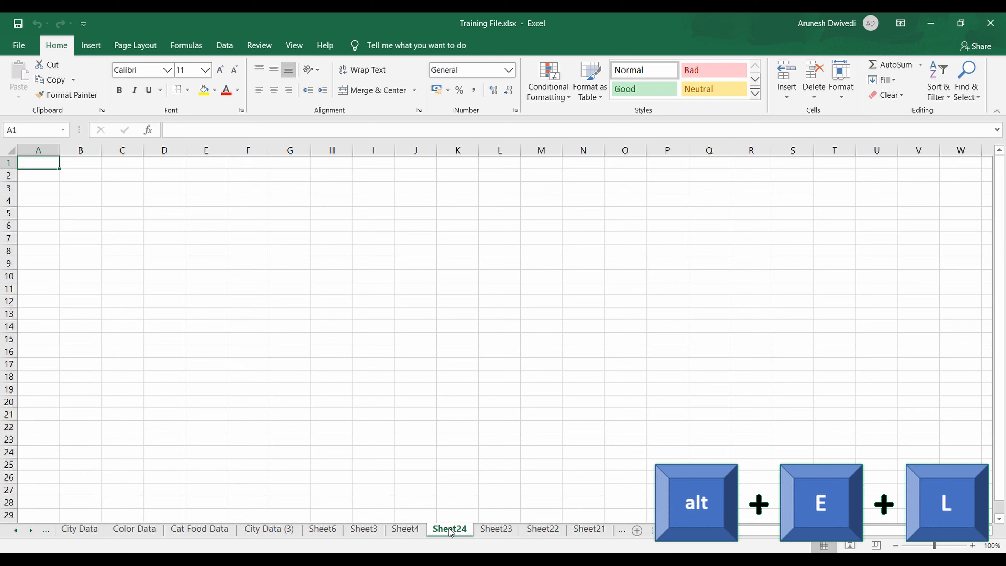
key(alt+e)
key(l)
key(alt+e)
key(l)
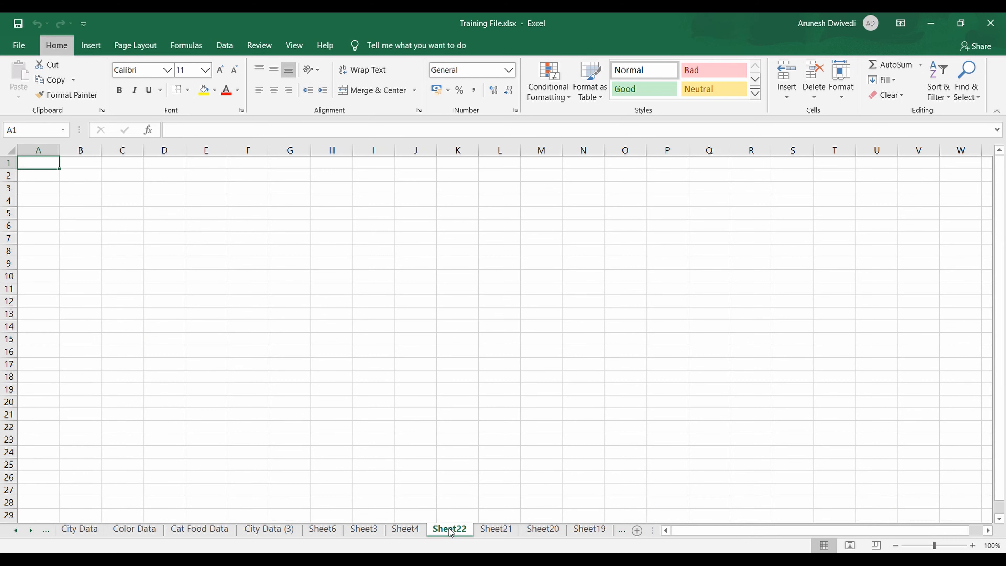
key(alt+e)
key(l)
key(alt+e)
key(l)
key(alt+e)
key(l)
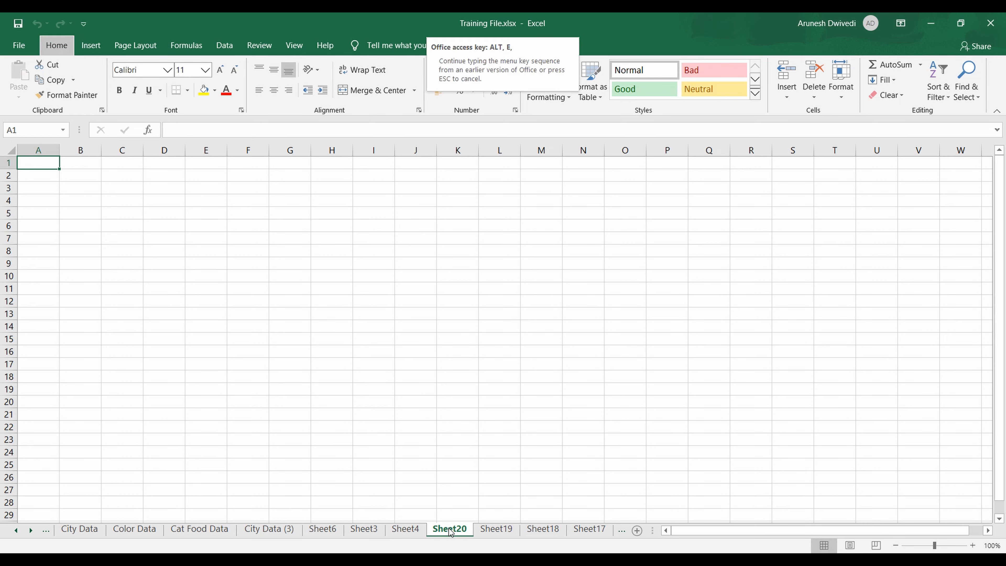
Color the Copy of City Data sheet's tab with the standard orange.
click(16, 531)
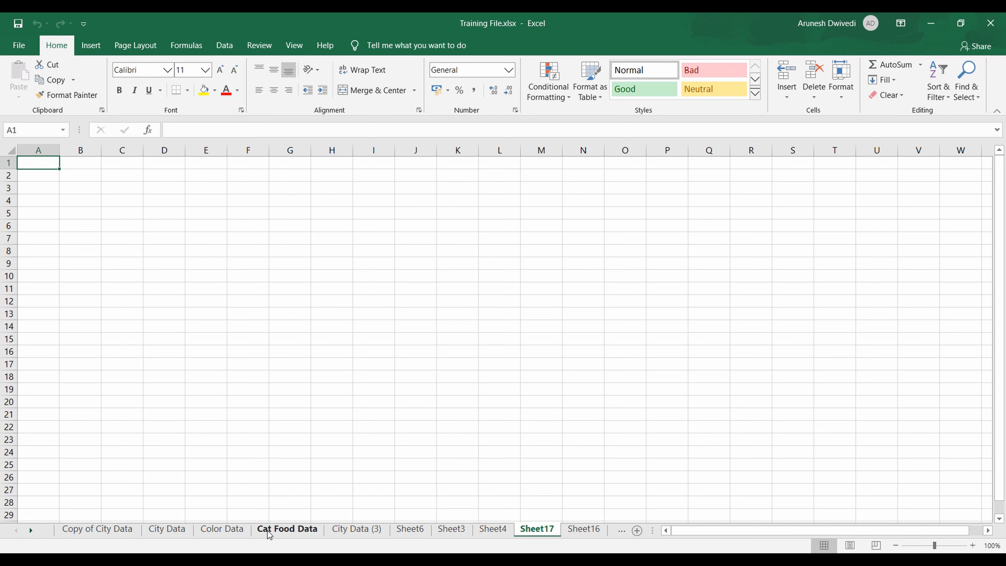
click(122, 532)
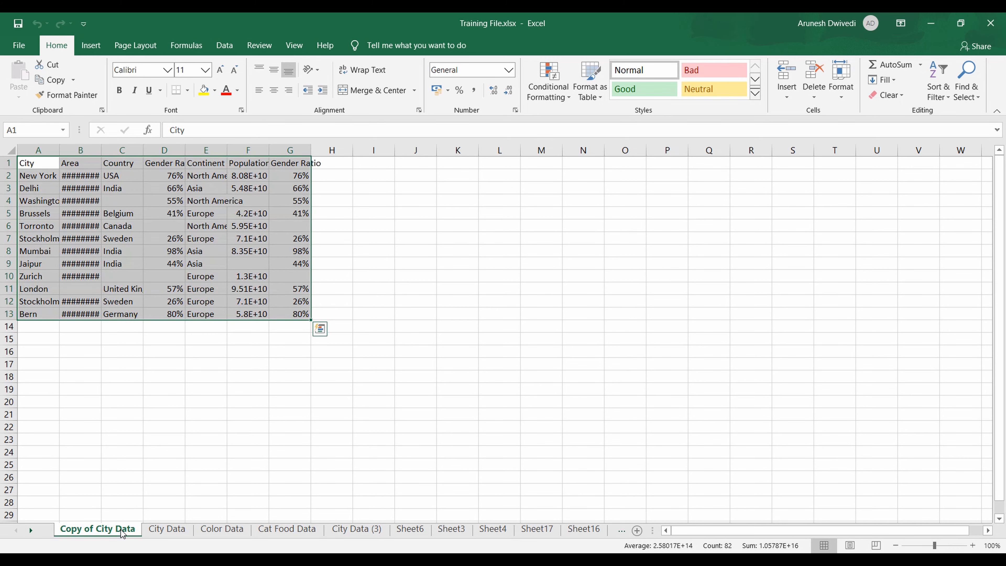
right_click(123, 532)
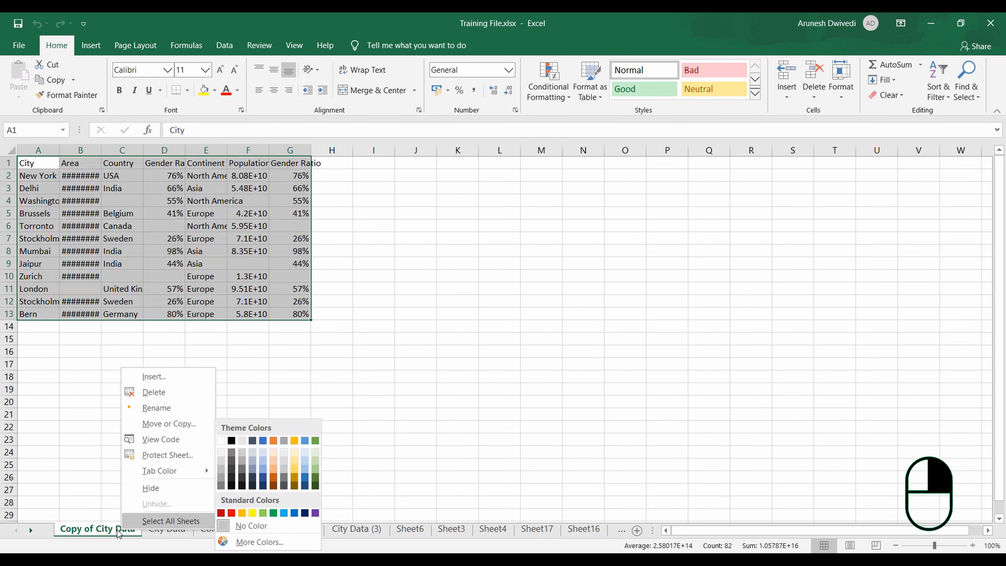
mouse_move(159, 470)
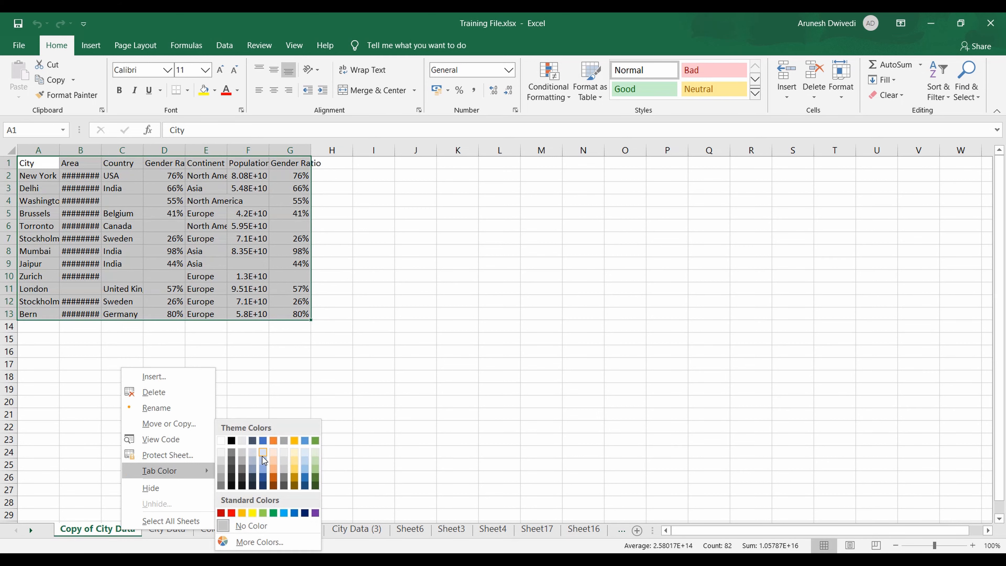
click(241, 512)
Color the City Data sheet's tab with the standard light blue.
click(176, 531)
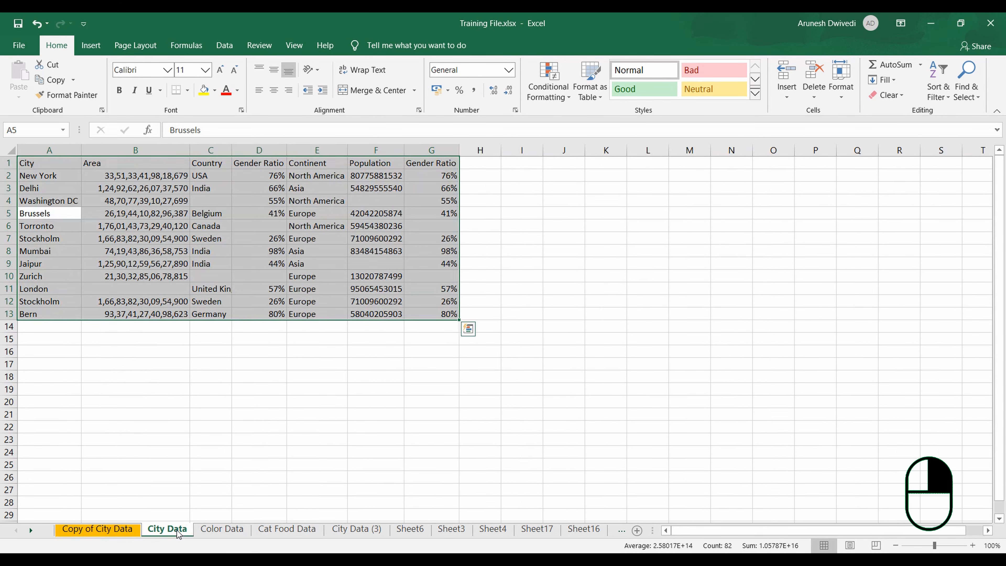
right_click(176, 531)
mouse_move(225, 472)
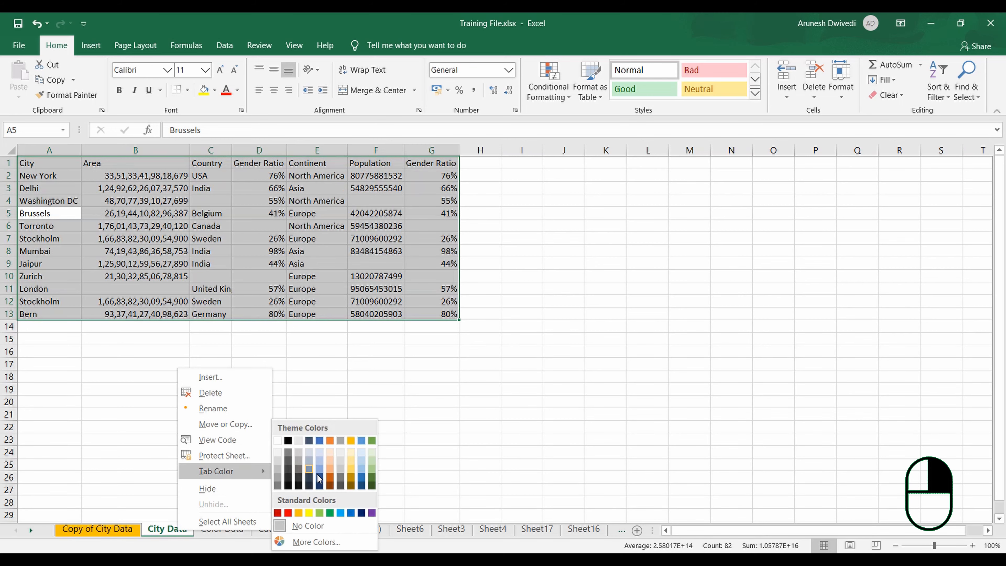
click(339, 513)
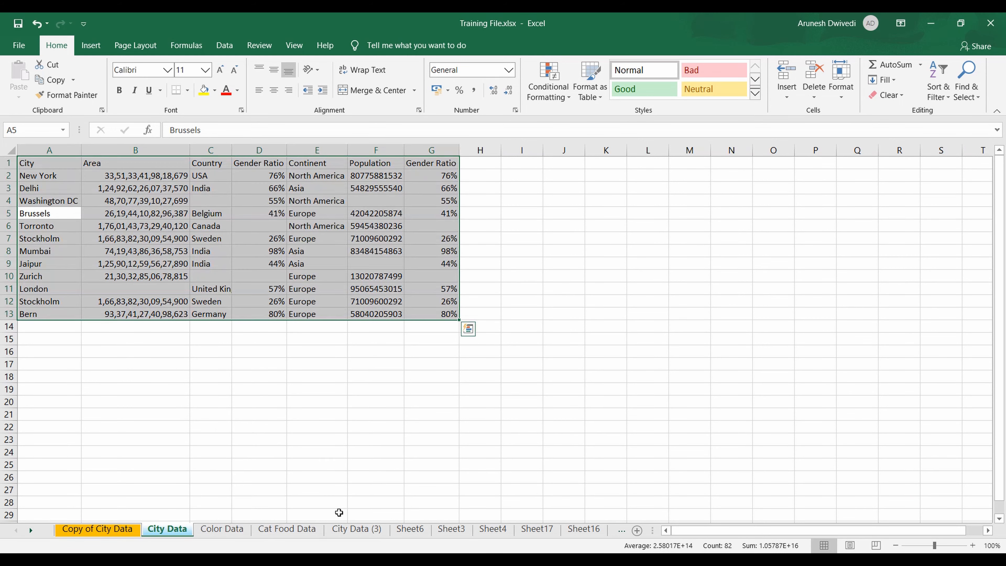
Color the Color Data sheet's tab with the standard red.
click(247, 531)
right_click(243, 530)
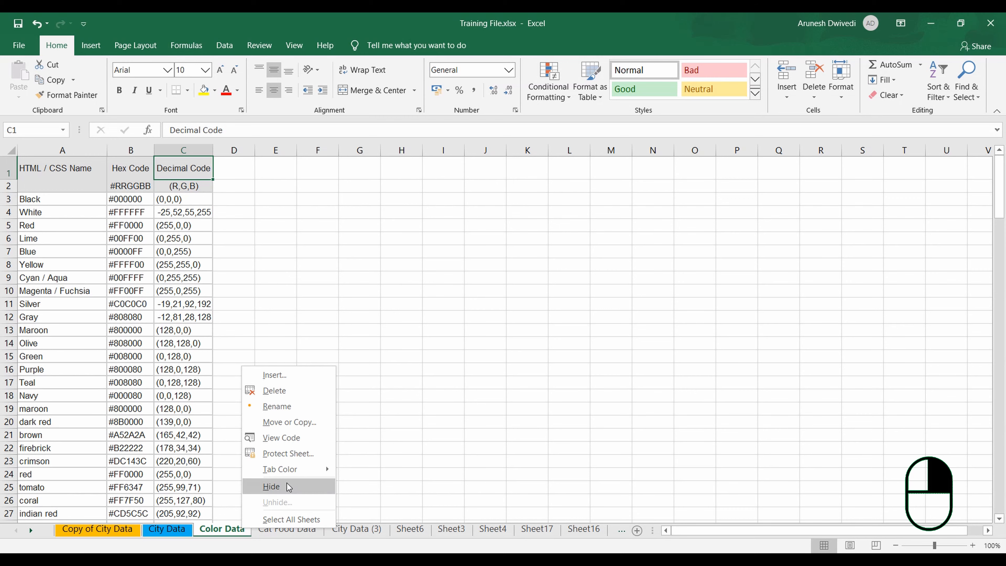
mouse_move(301, 470)
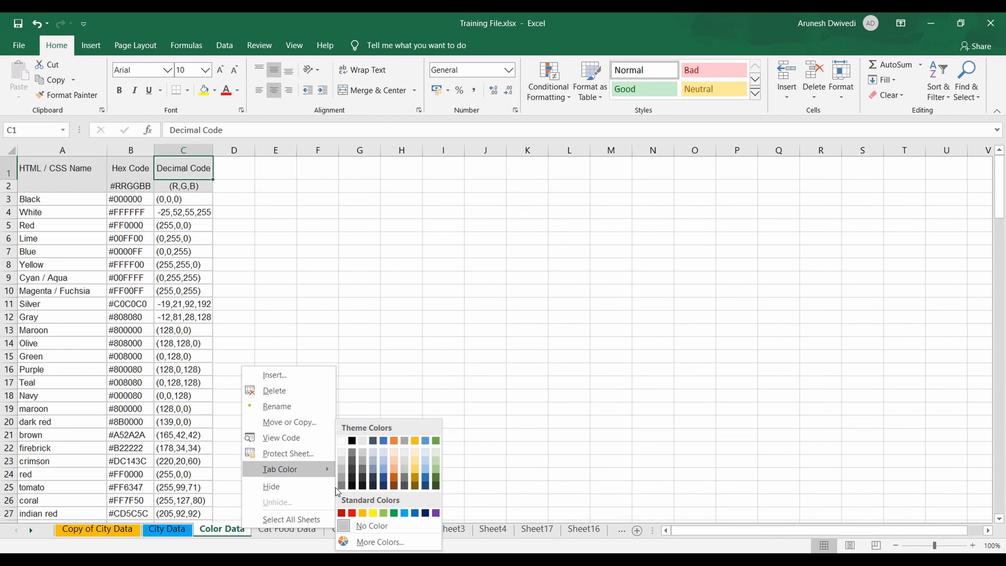
click(352, 514)
Switch between the colored and uncolored sheets, from City Data to Sheet6, to compare how their tabs look.
click(301, 530)
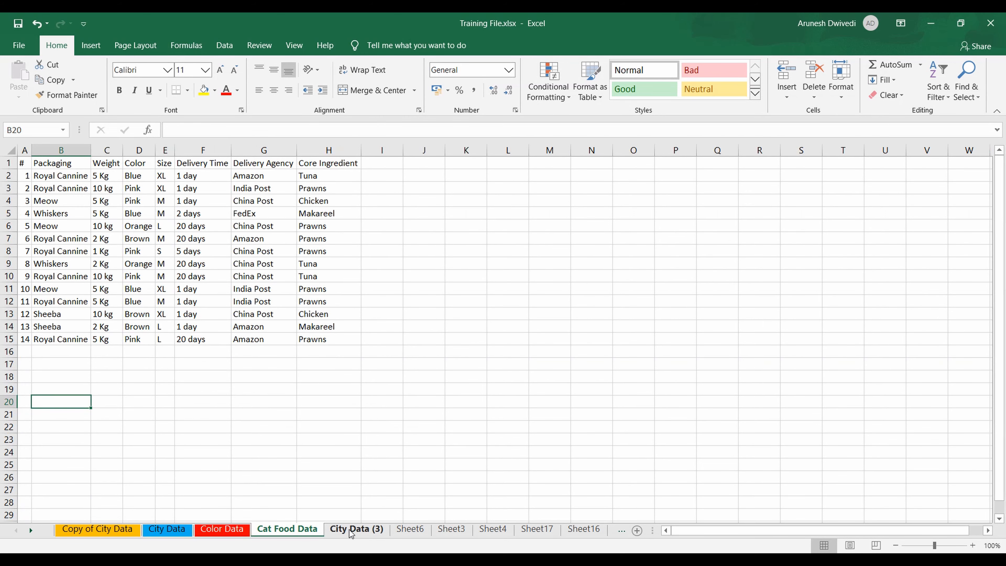
click(351, 531)
click(394, 533)
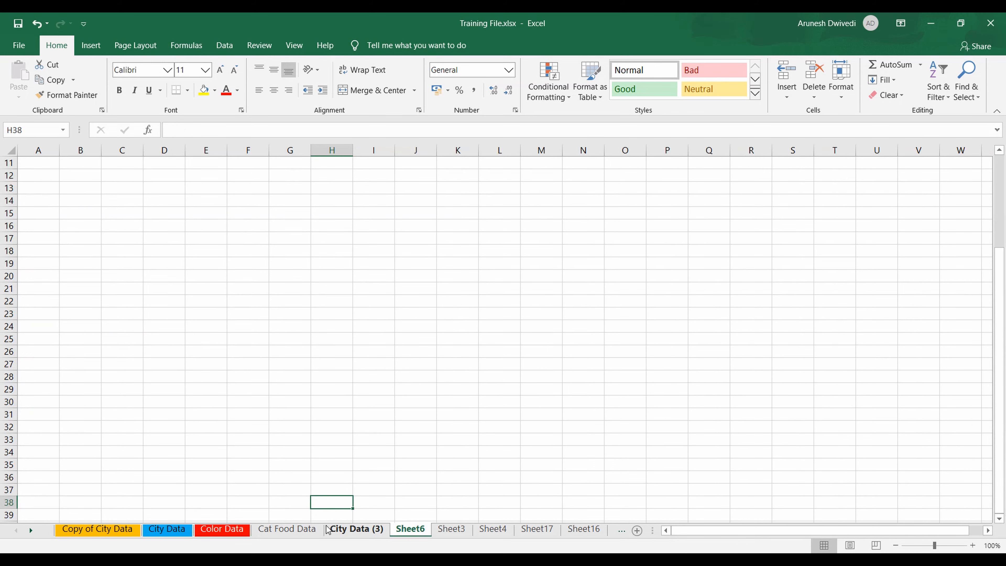
click(293, 531)
click(224, 531)
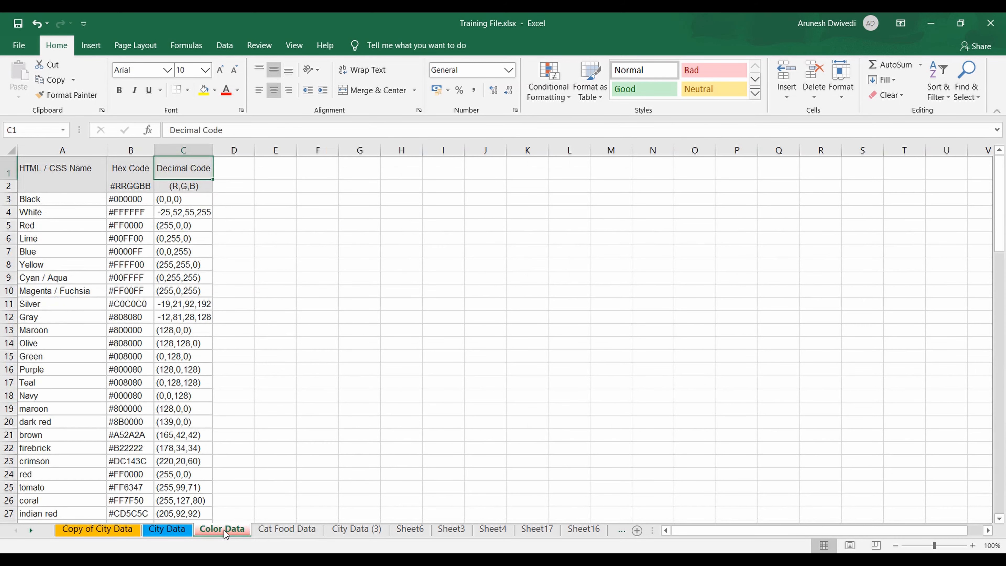
click(174, 531)
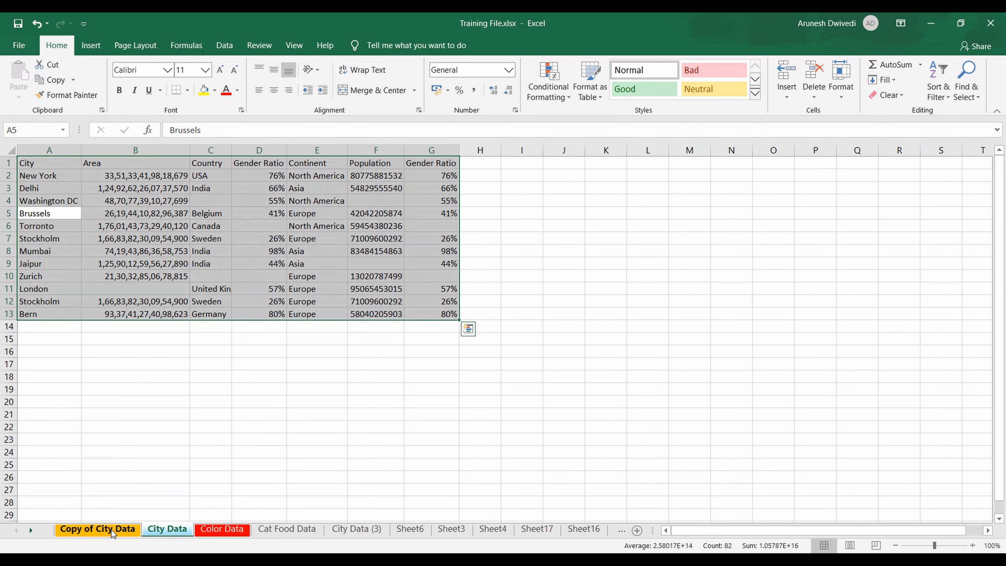
click(287, 530)
Group Sheet6, Sheet3 and Sheet4 by selecting them together.
click(410, 529)
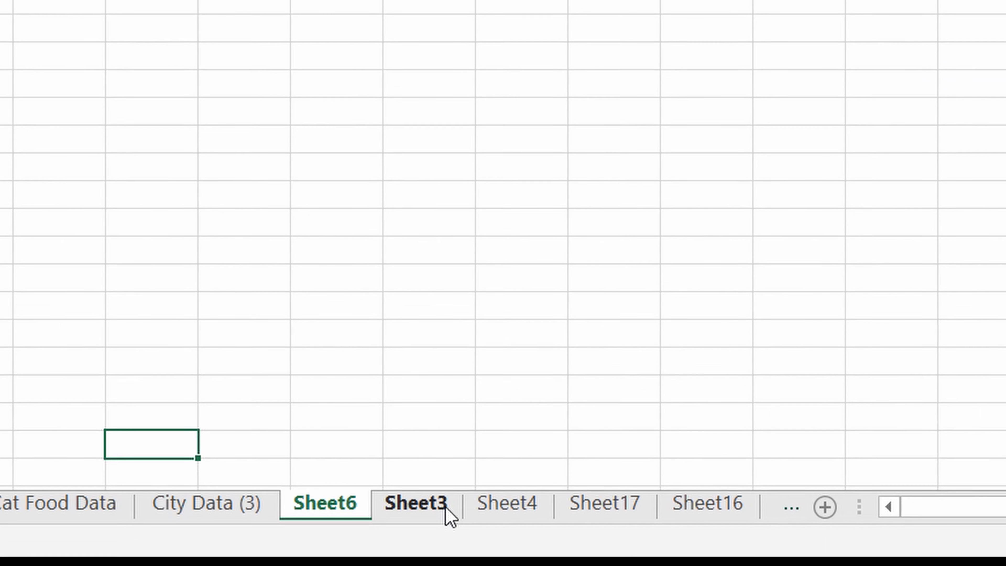
ctrl+click(466, 531)
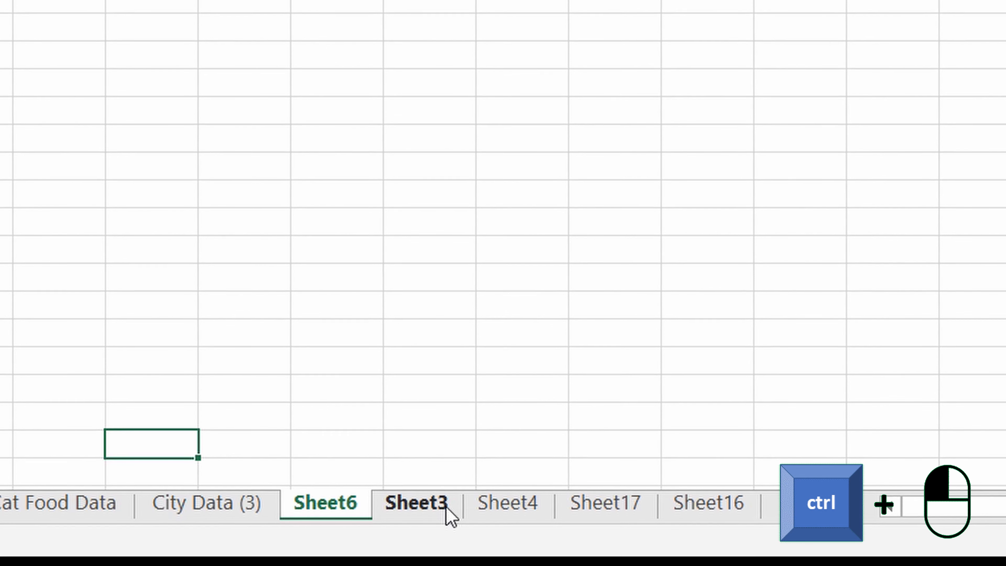
ctrl+click(446, 508)
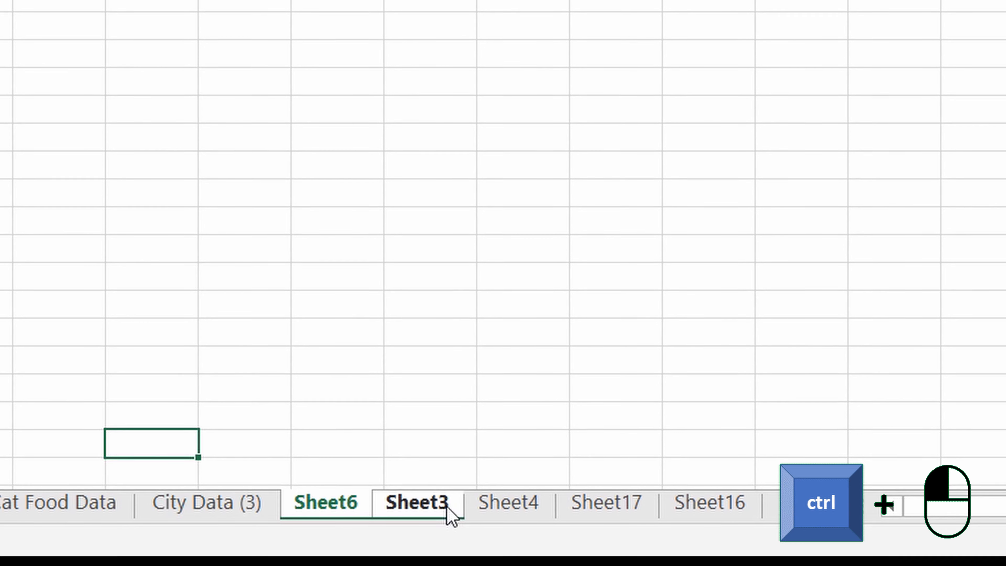
ctrl+click(532, 510)
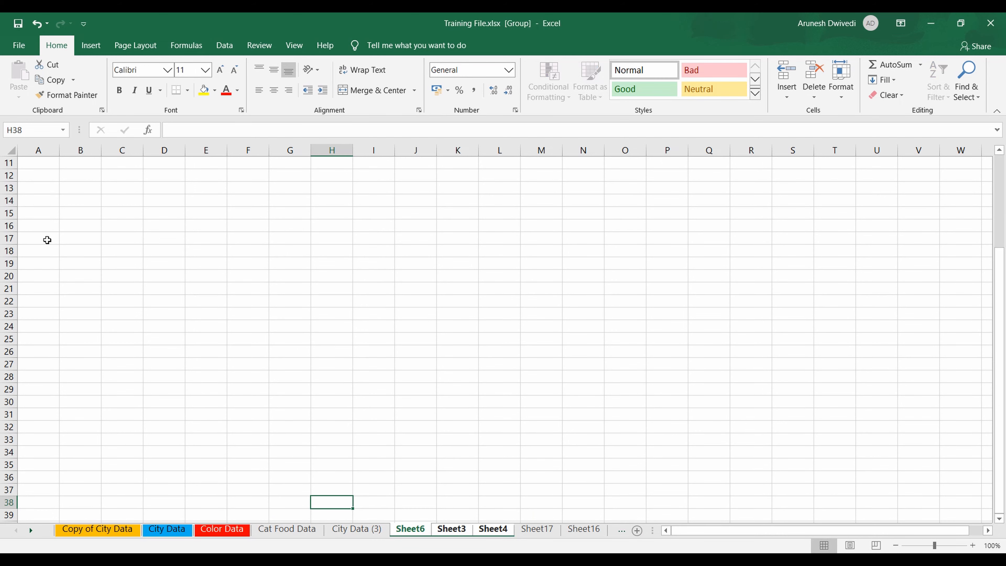
Enter the headers Subeject, Total Score and Received Score in cells A1 to C1 of the grouped sheets.
click(57, 213)
scroll(58, 213, down, 3)
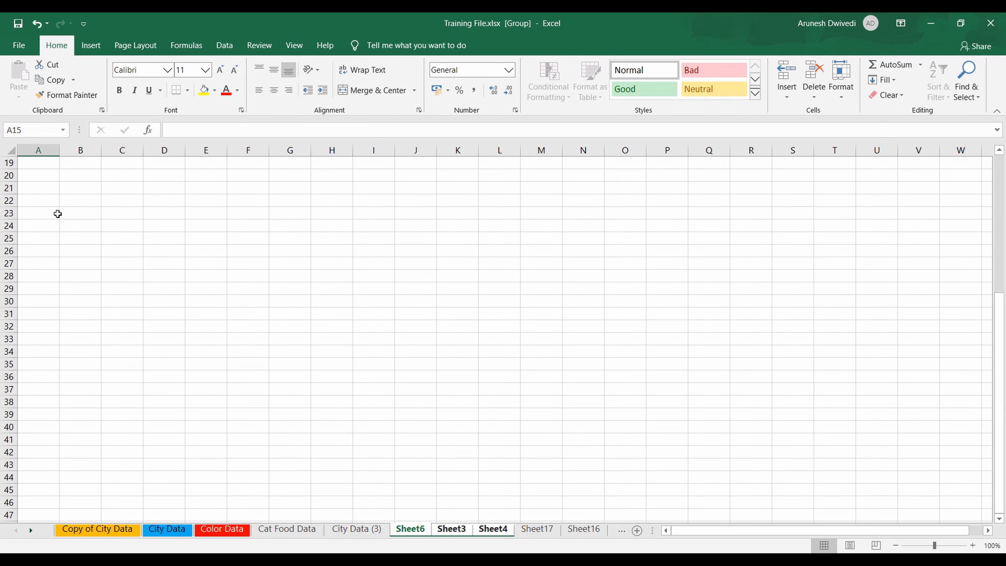
key(ctrl+Home)
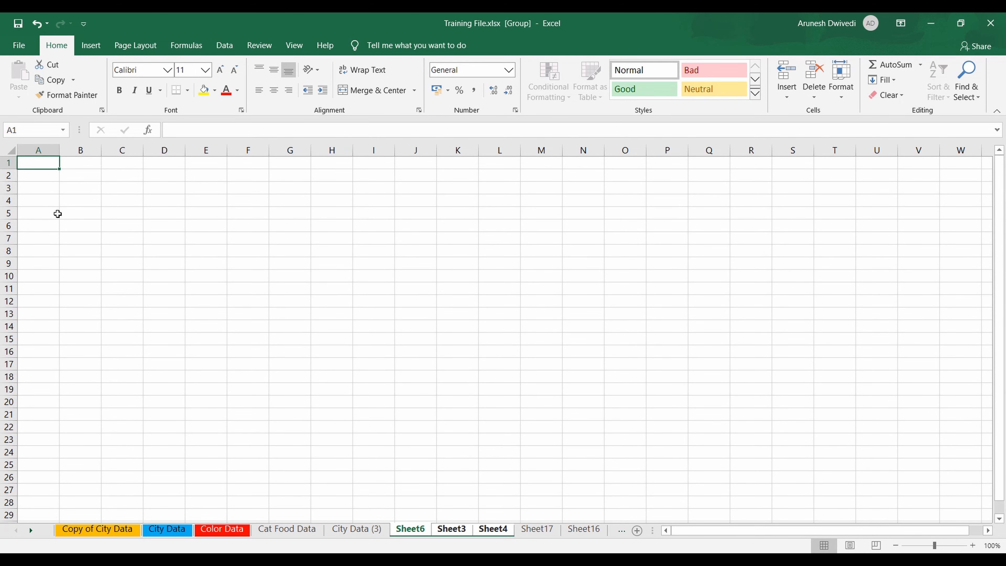
text(Subeject)
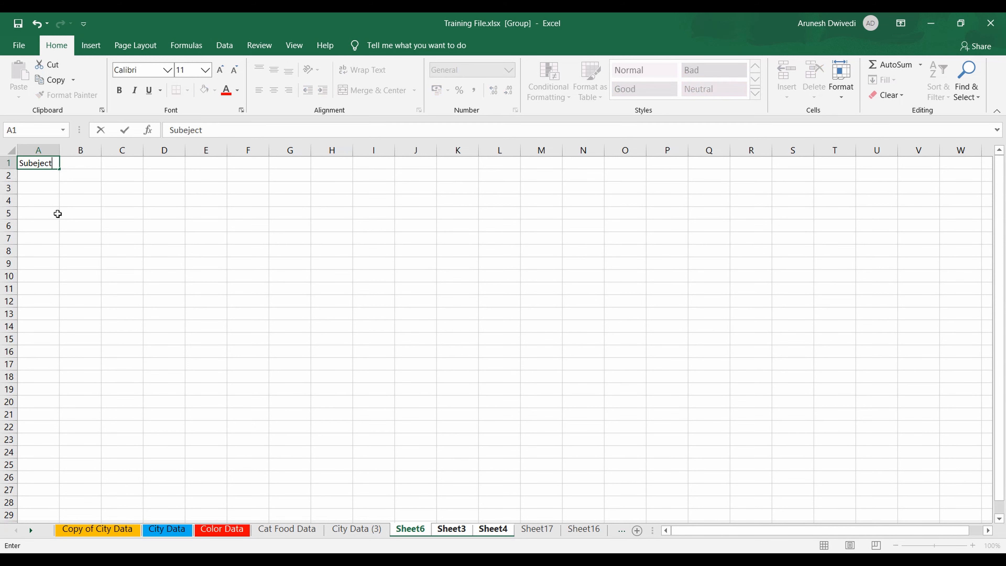
key(Tab)
text(Total SC)
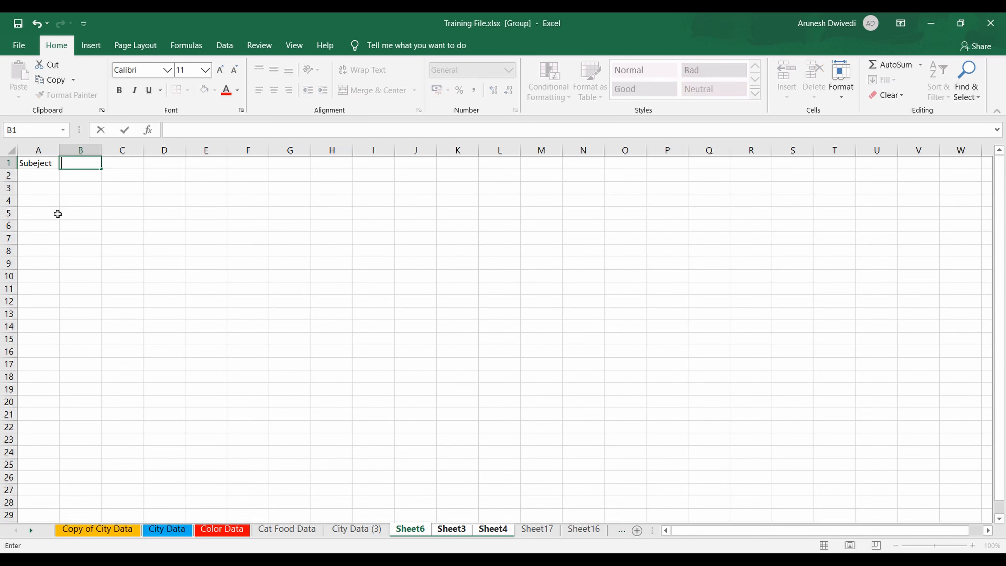
key(Tab)
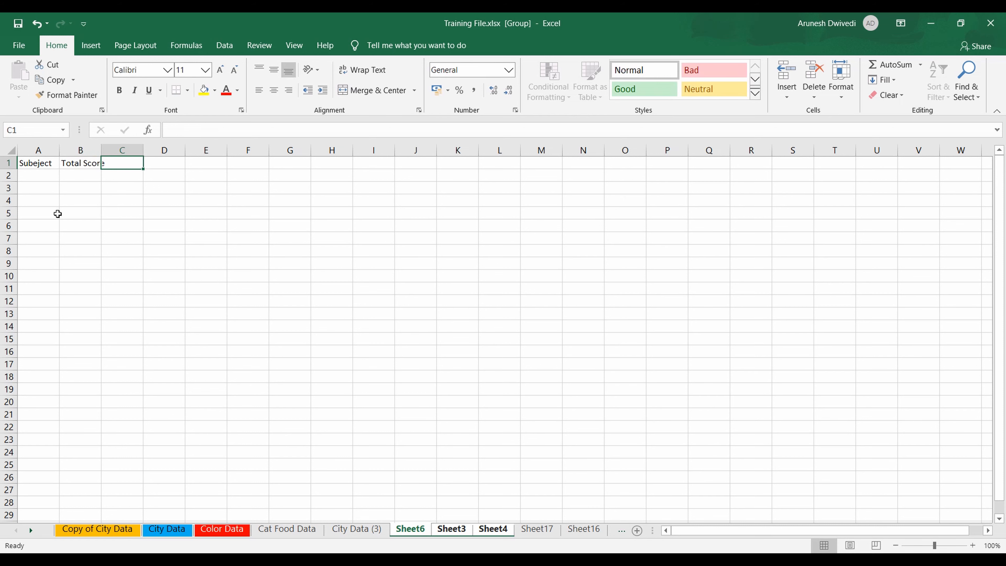
text(Received )
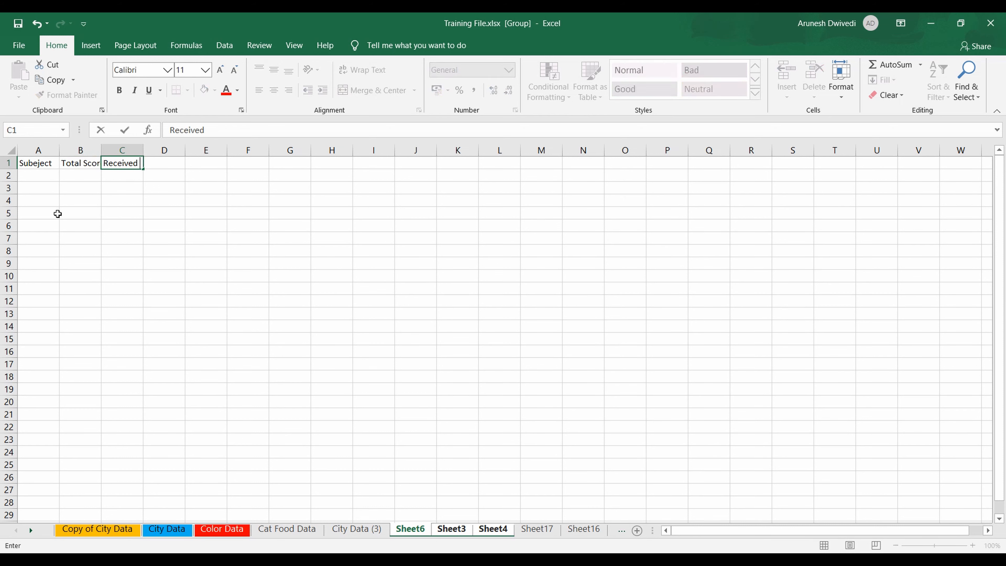
text(SCore)
key(Return)
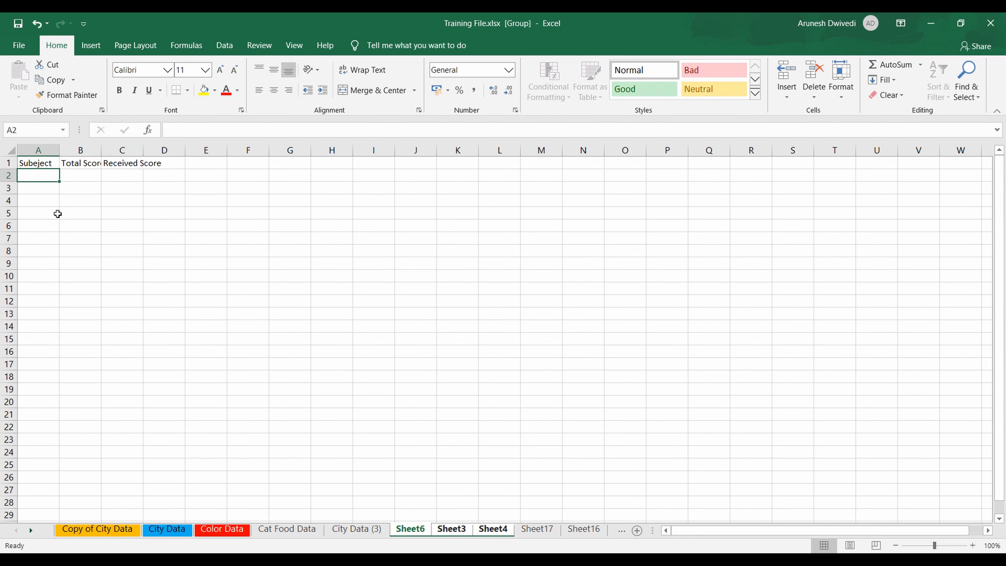
Enter the subjects Physics, Maths, PE and Social Studies in cells A2 to A5 of the grouped sheets.
text(Physics)
key(Return)
text(Maths)
key(Return)
text(PE)
key(Return)
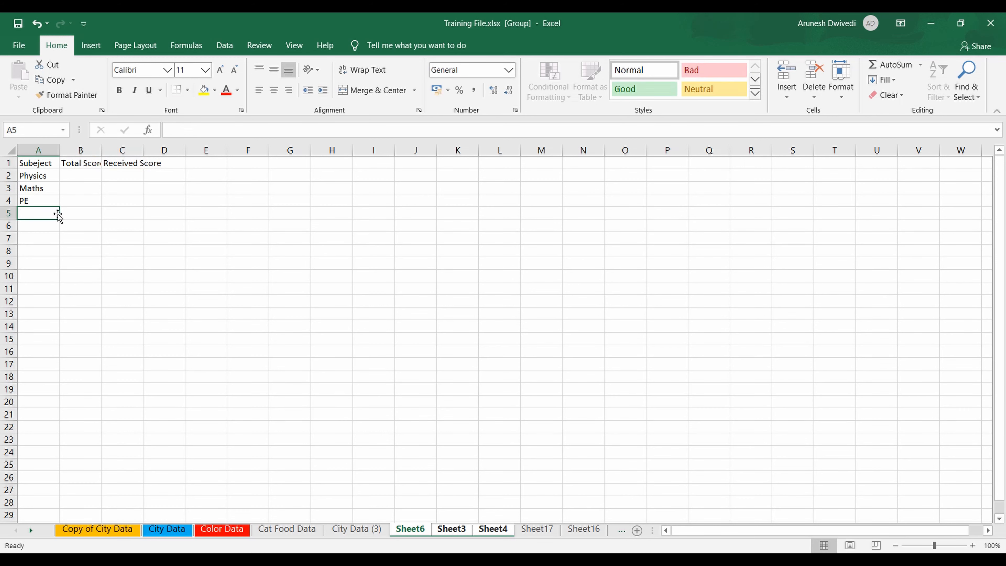
text(Social S)
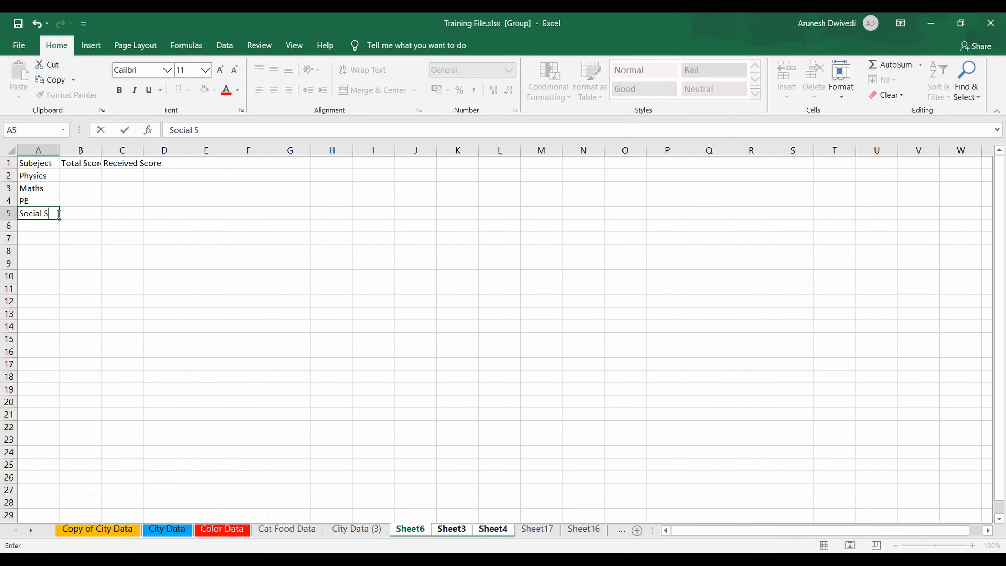
text(tudies)
key(Return)
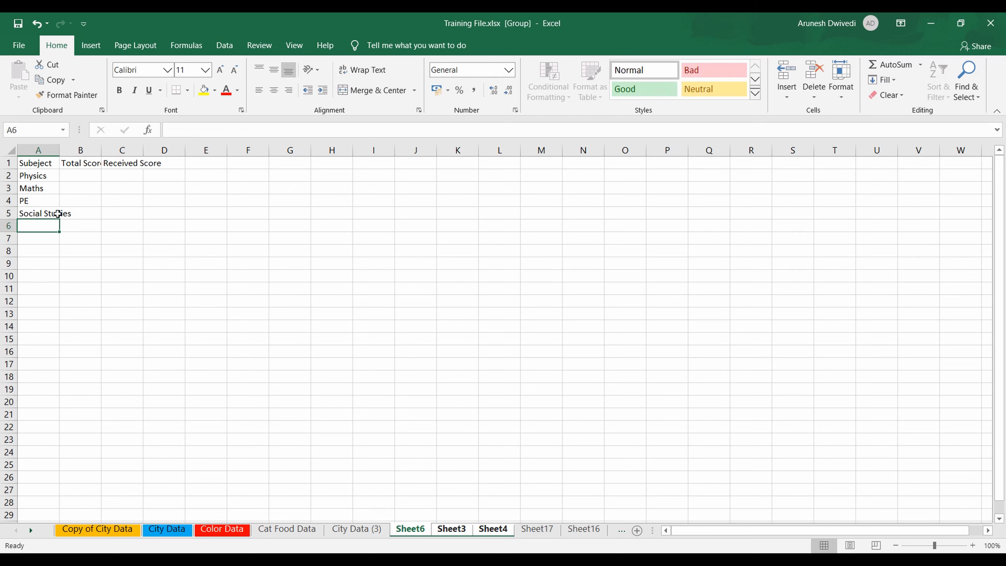
Add Civil Studies as the last subject in cell A6 of the grouped sheets.
text(Ci)
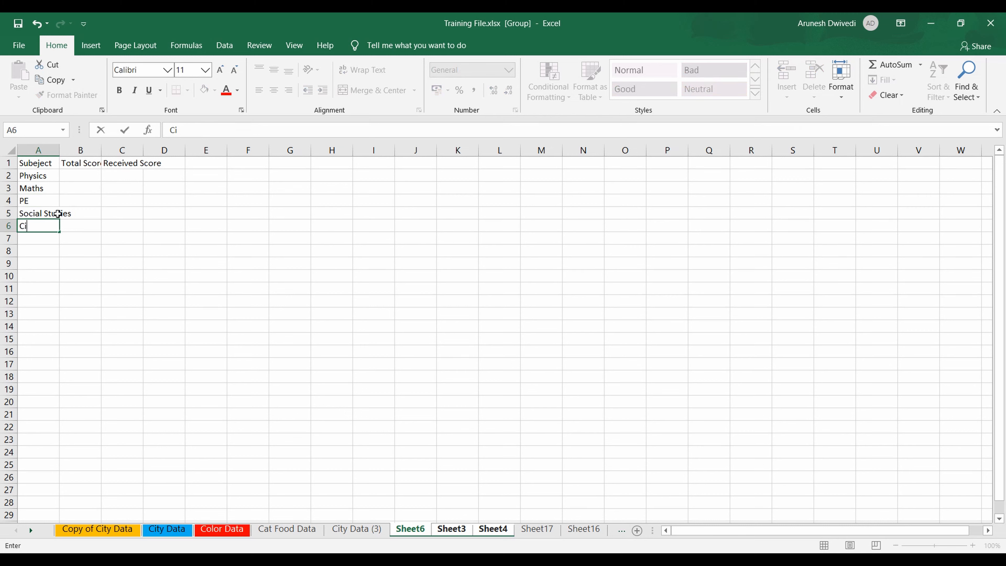
text(cvil Stuide)
key(BackSpace)
key(BackSpace)
key(BackSpace)
text(dies)
key(Return)
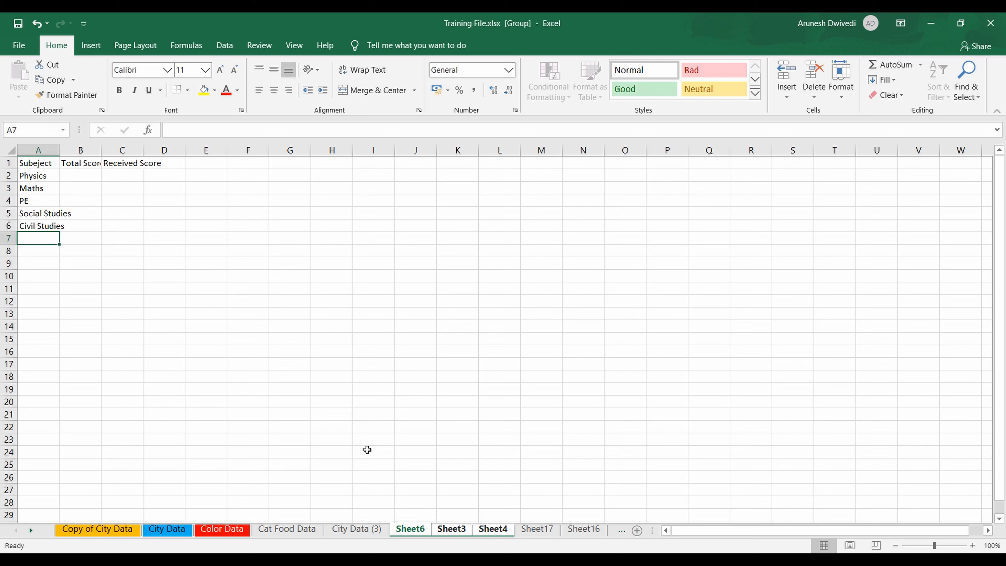
View Sheet3 and Sheet4 within the group to check their entries, and return to Sheet6.
click(455, 531)
click(510, 531)
click(407, 532)
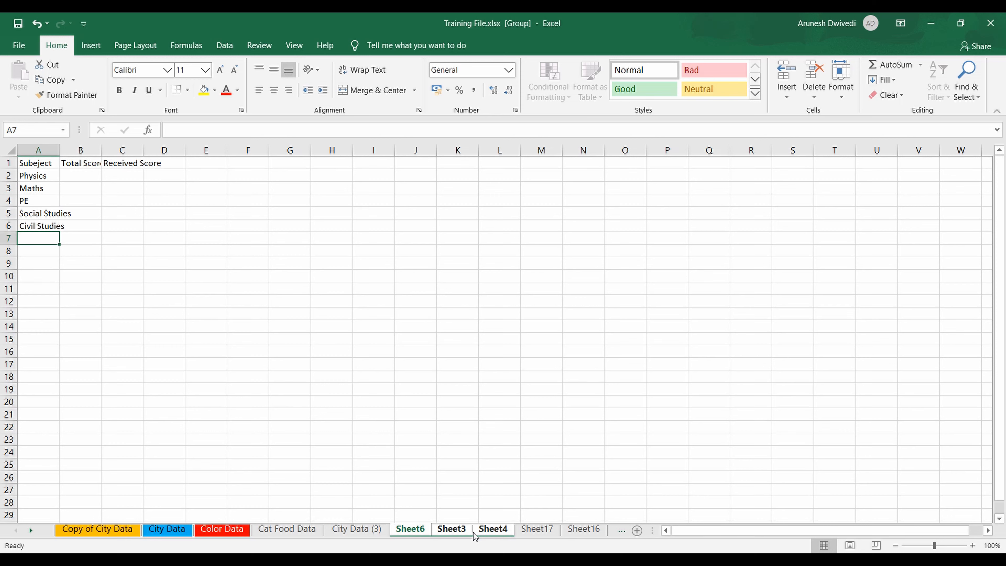